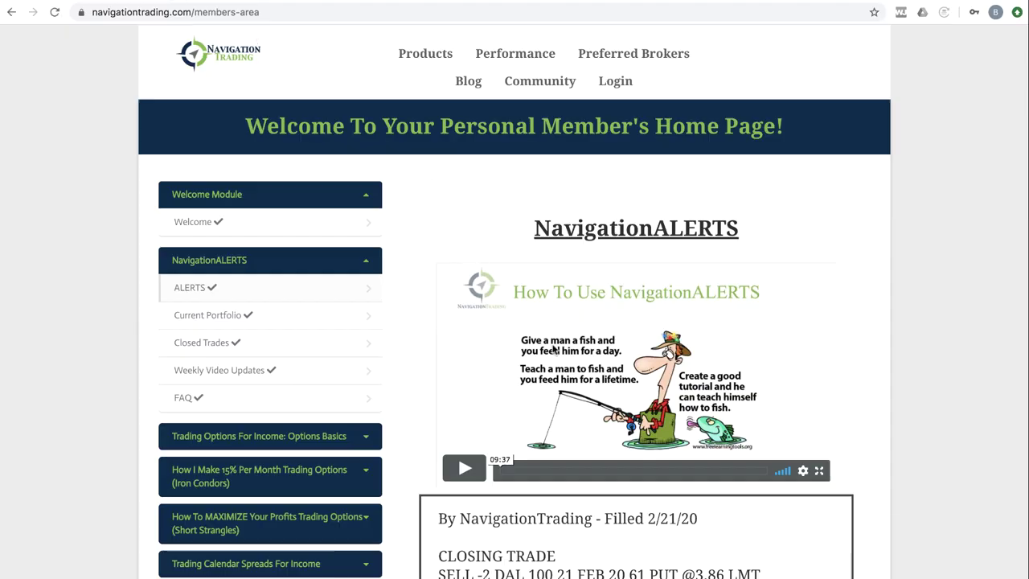
# Step: Scroll the NavigationALERTS trade log down to the 2/18/20 IWM put vertical roll entry
pyautogui.scroll(-10, 557, 352)
pyautogui.scroll(-20, 561, 356)
pyautogui.scroll(-20, 562, 356)
pyautogui.scroll(-15, 562, 356)
pyautogui.scroll(3, 562, 356)
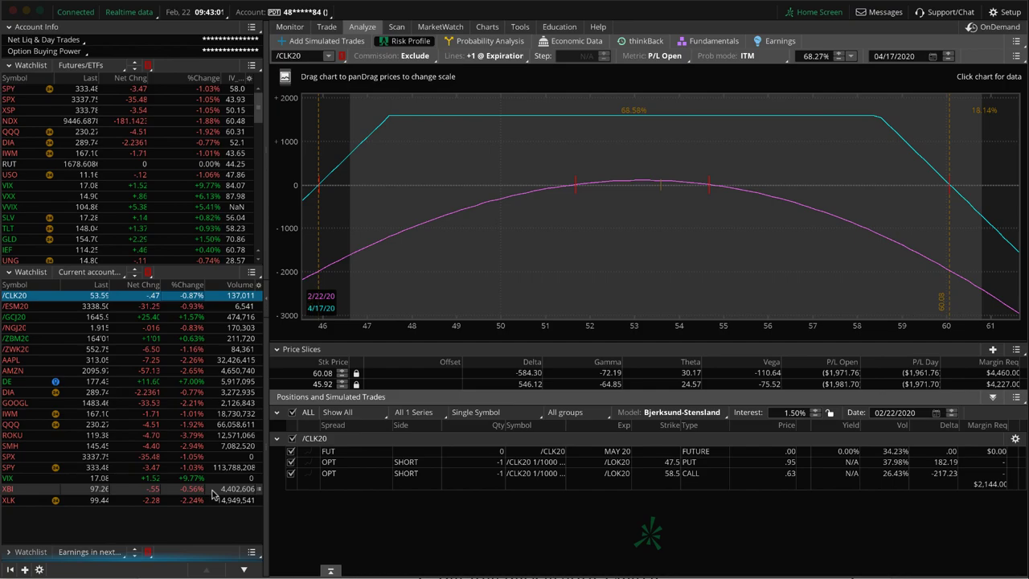
# Step: Load the IWM put vertical into the risk profile and circle its 56.29% probability
pyautogui.click(138, 413)
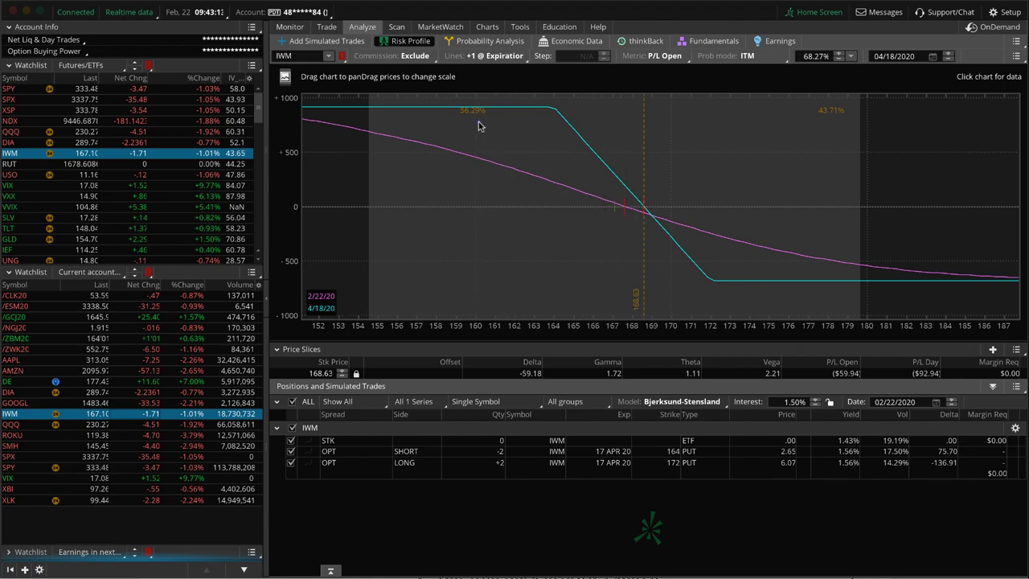
pyautogui.moveTo(479, 126)
pyautogui.mouseDown()
pyautogui.moveTo(494, 117)
pyautogui.moveTo(473, 98)
pyautogui.moveTo(456, 117)
pyautogui.moveTo(480, 129)
pyautogui.mouseUp()
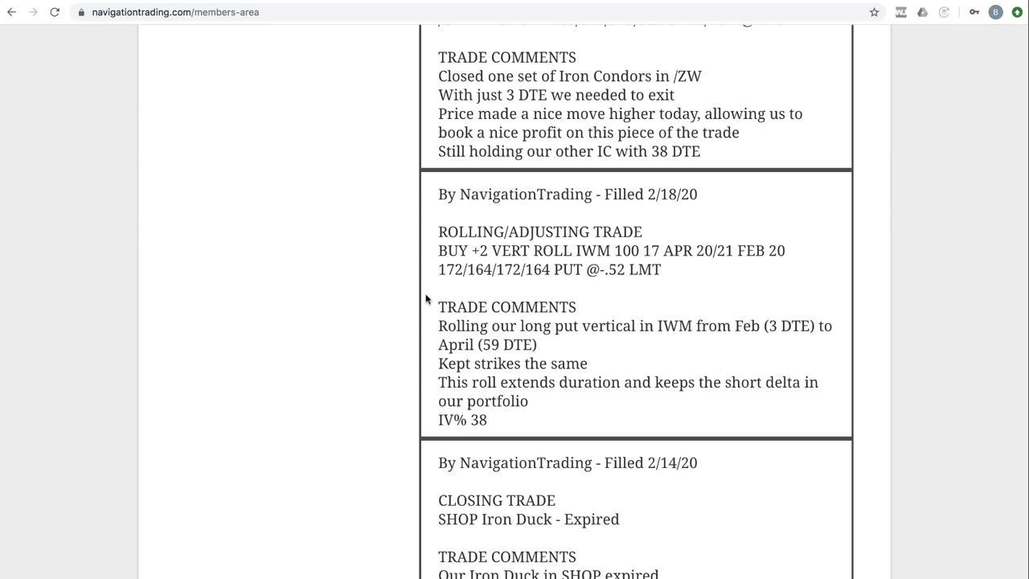
# Step: Scroll up to the /ZW iron condor closing alert and highlight '3 DTE' in its comments
pyautogui.scroll(3, 426, 299)
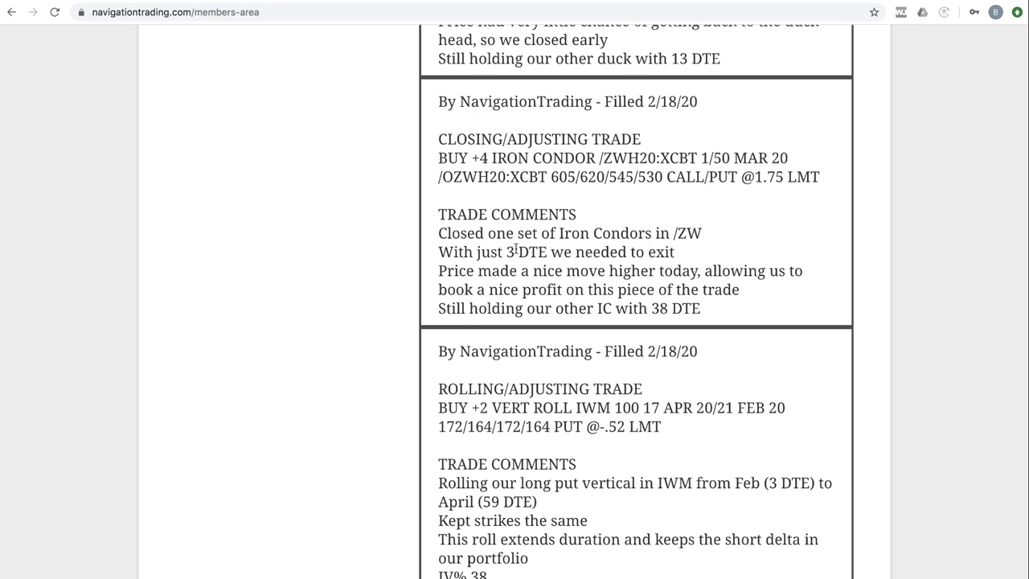
pyautogui.moveTo(507, 251); pyautogui.dragTo(548, 251)
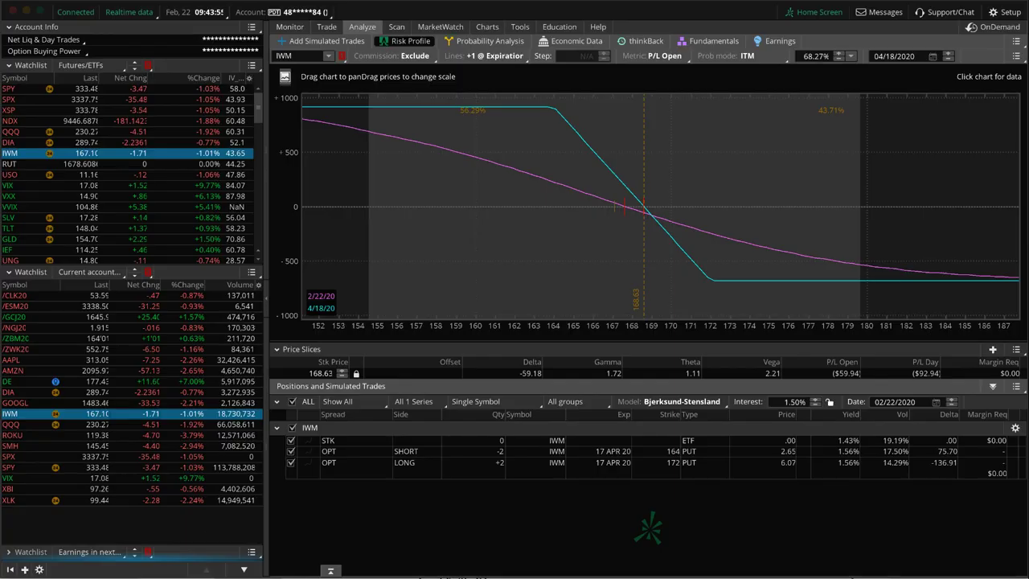
# Step: Load /ZWK20 to show its 500/515 put and 585/600 call iron condor risk profile
pyautogui.click(133, 349)
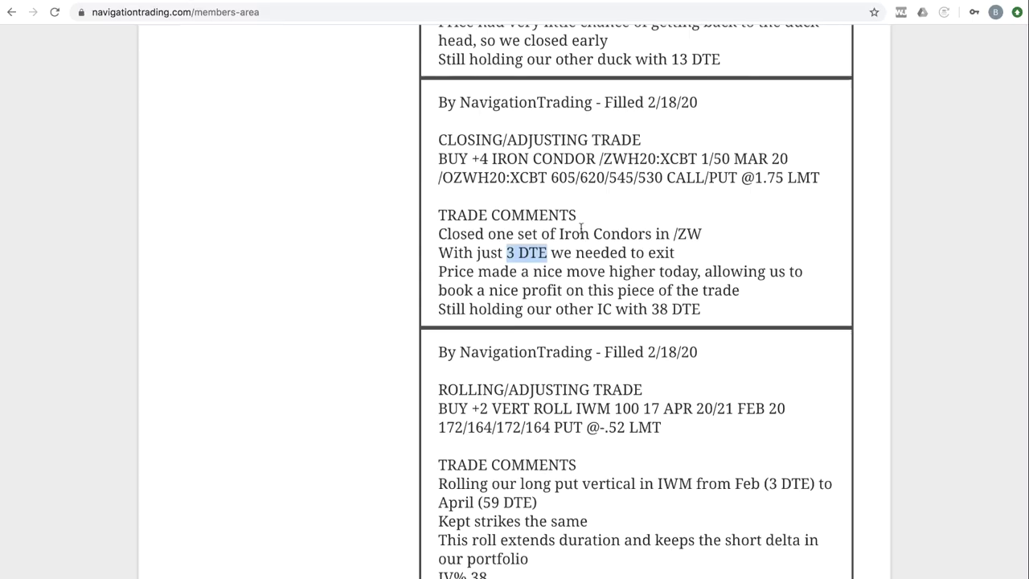
# Step: Scroll up to the AMZN iron condor opening alert and highlight its '10 DTE' note
pyautogui.scroll(3, 581, 229)
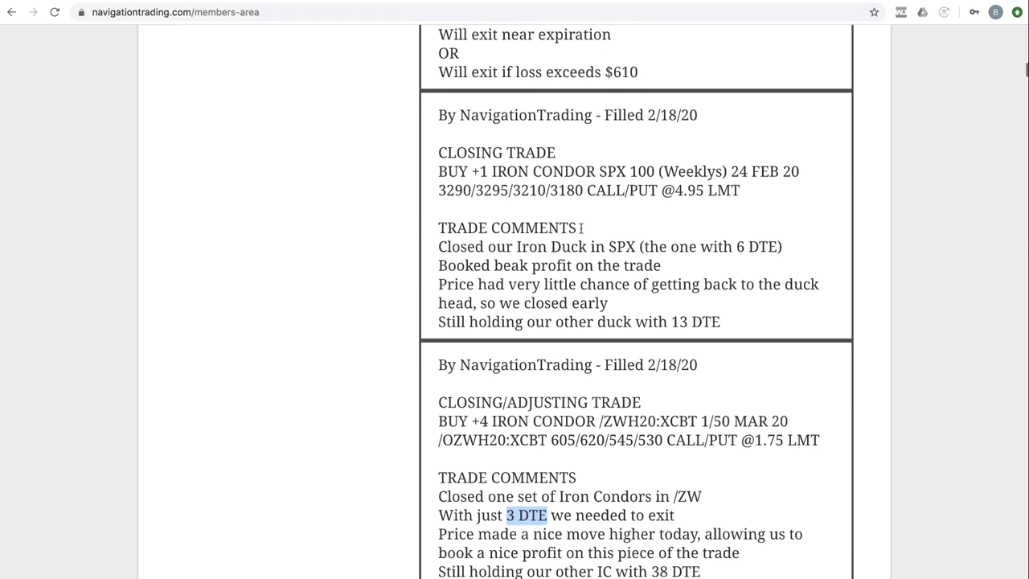
pyautogui.scroll(1, 581, 229)
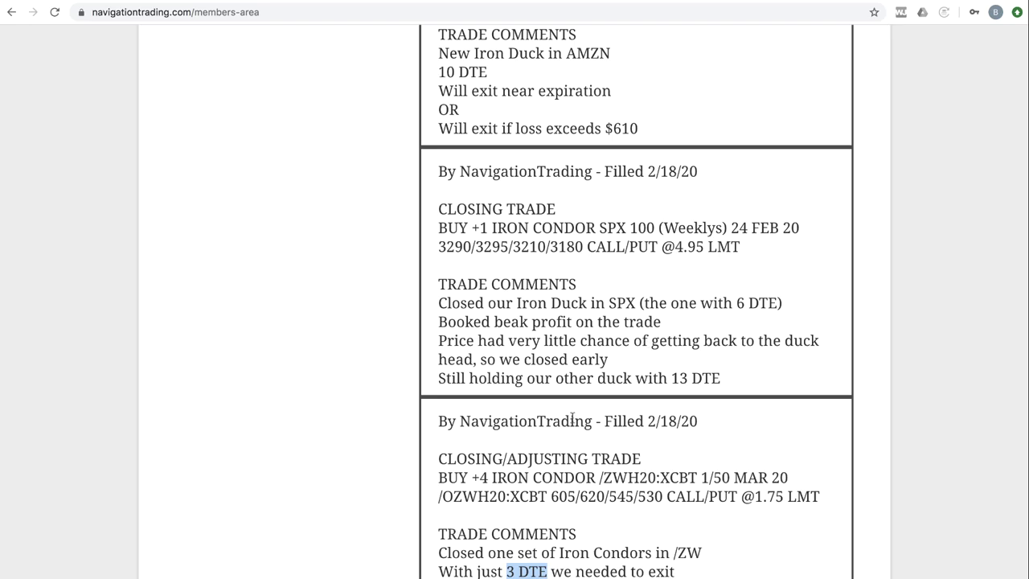
pyautogui.scroll(5, 571, 431)
pyautogui.scroll(2, 571, 431)
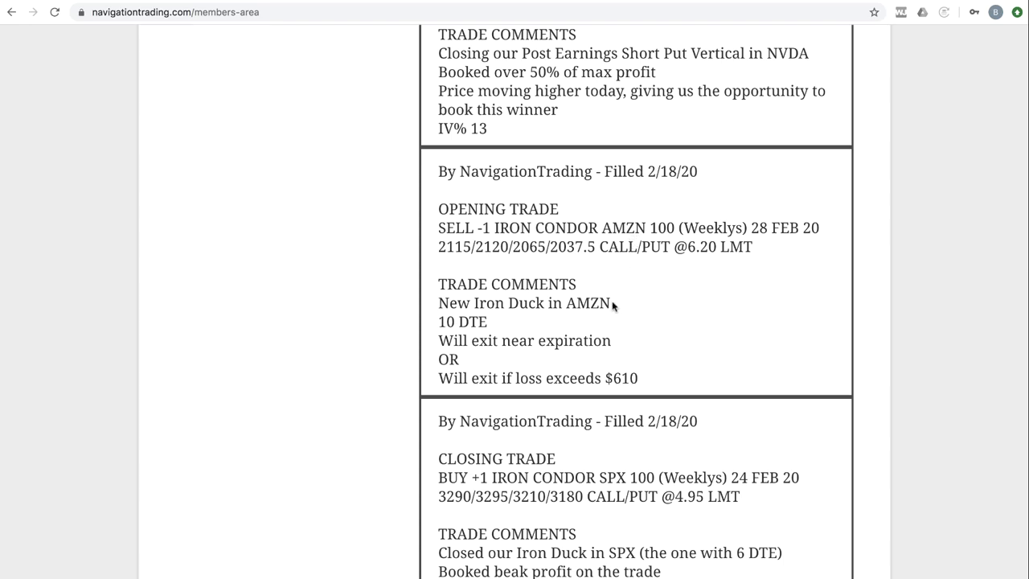
pyautogui.moveTo(489, 323); pyautogui.dragTo(440, 322)
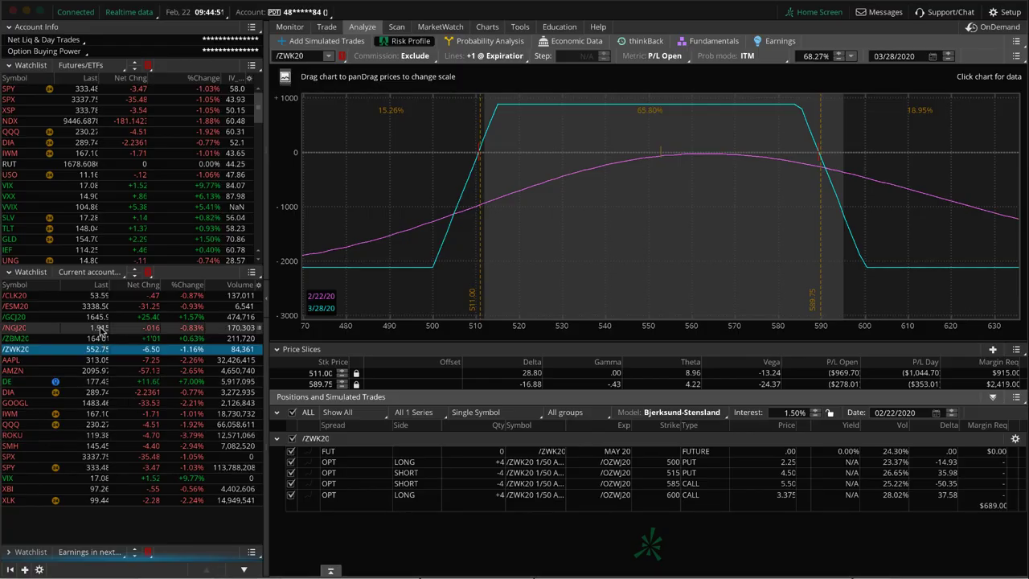
# Step: Load the AMZN position into the risk profile to review its legs
pyautogui.click(166, 370)
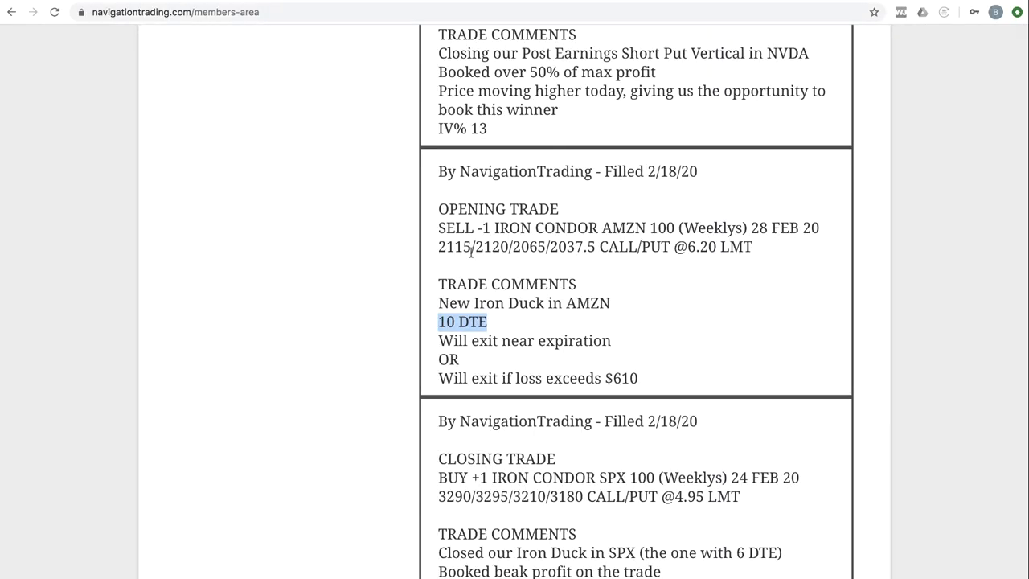
# Step: Scroll up to reveal the 2/18/20 NVDA 290/270 put vertical closing alert
pyautogui.scroll(5, 554, 308)
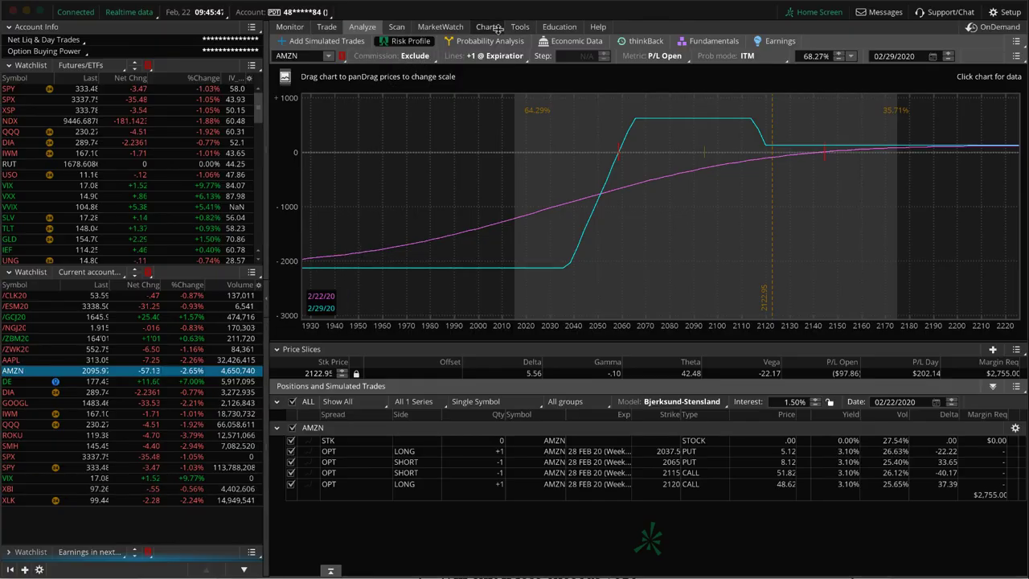
# Step: Chart NVDA on the daily view, showing IV Rank 56 and IV Percentile 87
pyautogui.click(487, 26)
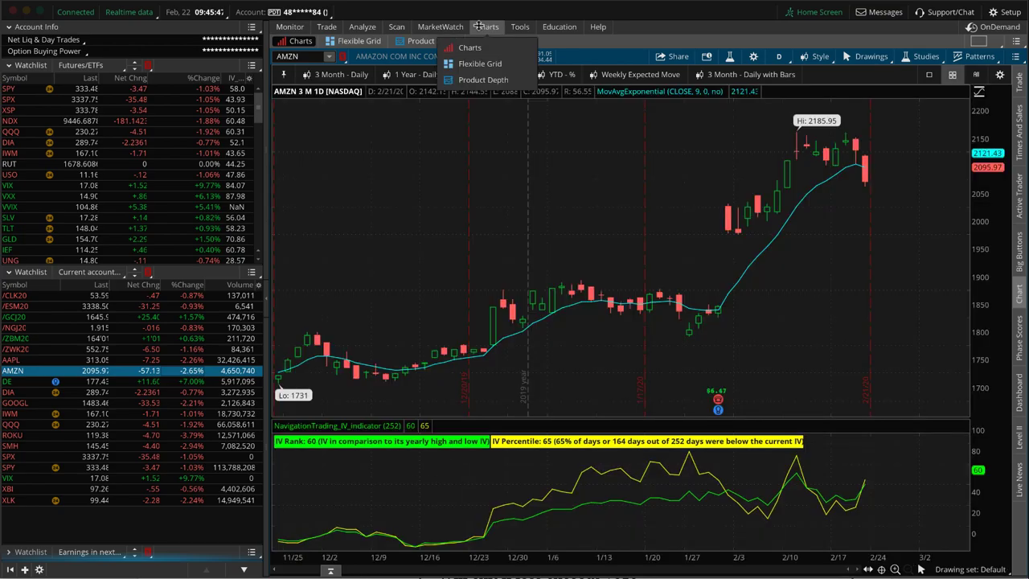
pyautogui.click(320, 57)
pyautogui.write('NV')
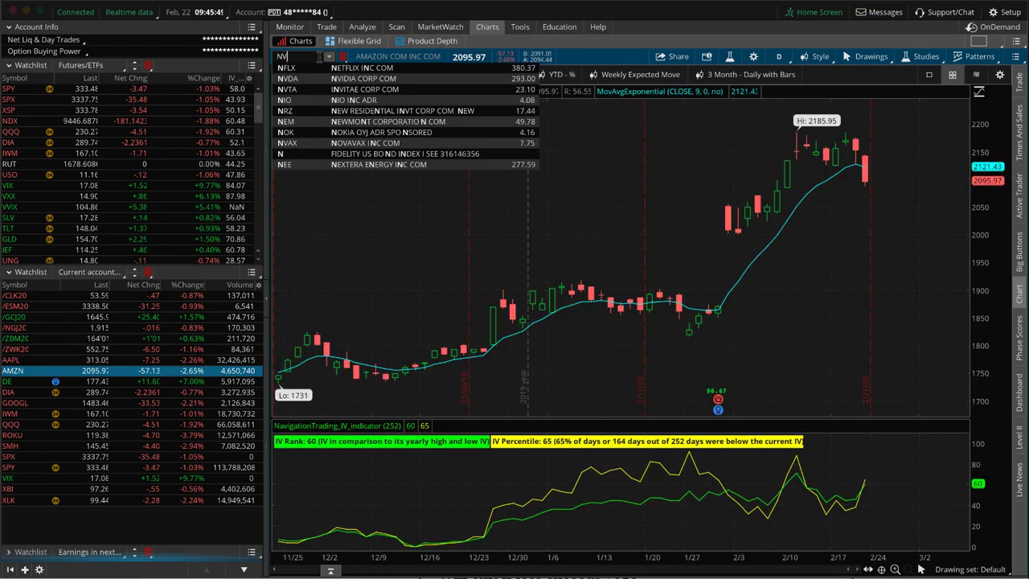
pyautogui.write('DA')
pyautogui.press('Return')
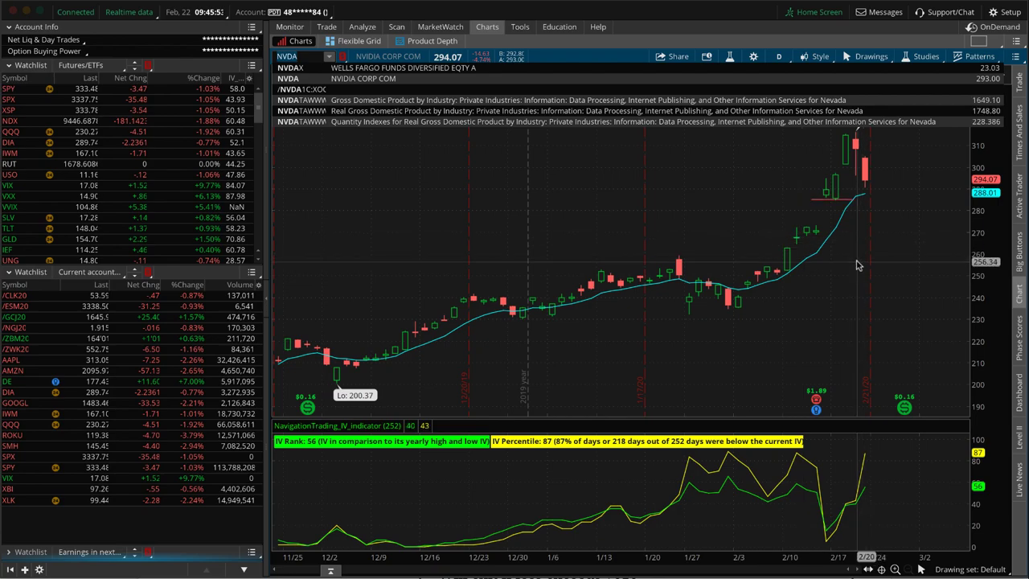
pyautogui.click(836, 181)
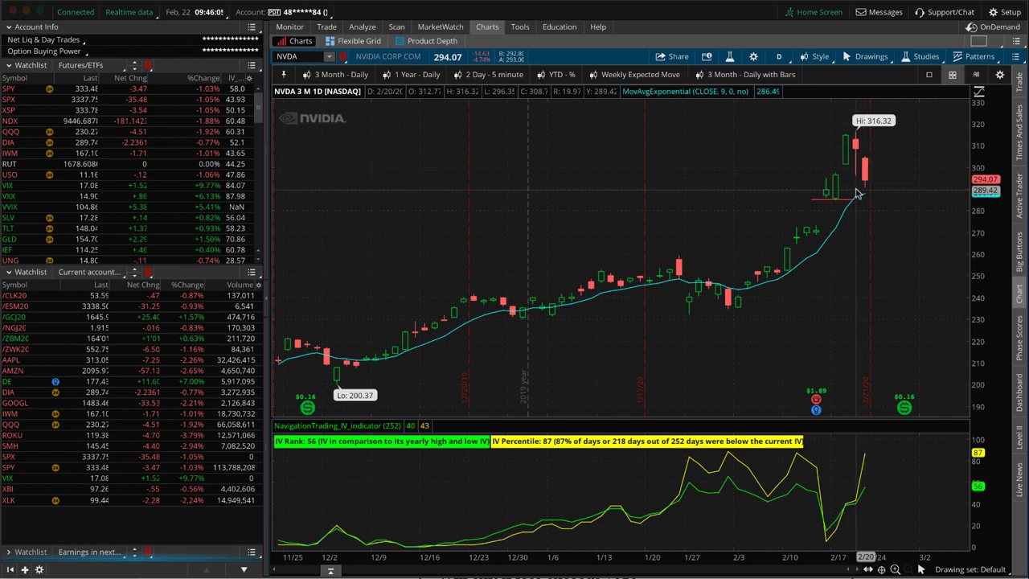
# Step: Return to the trade log and scroll to the 2/19/20 /CL strangle close at .70
pyautogui.press('super+Tab')
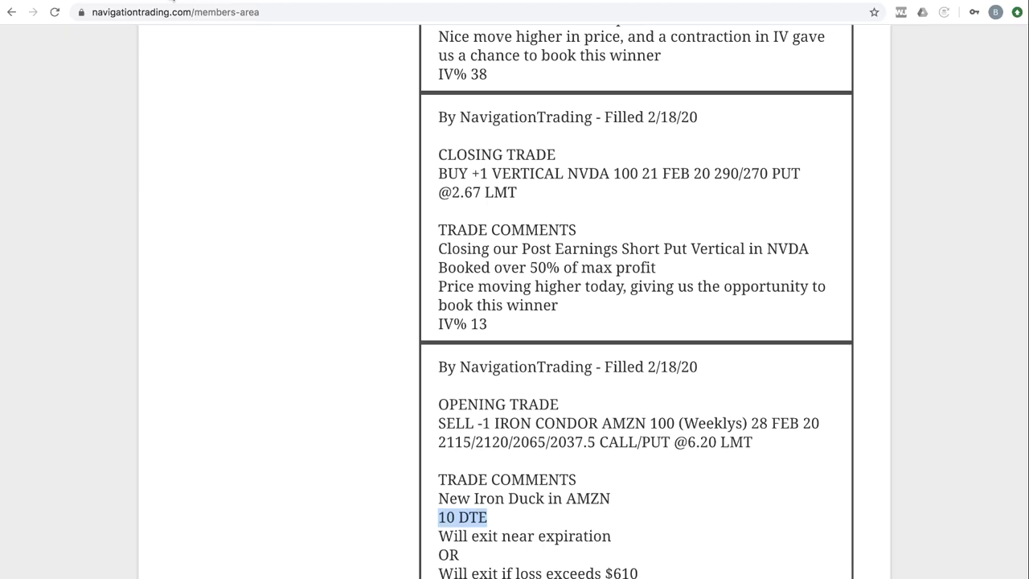
pyautogui.scroll(5, 539, 228)
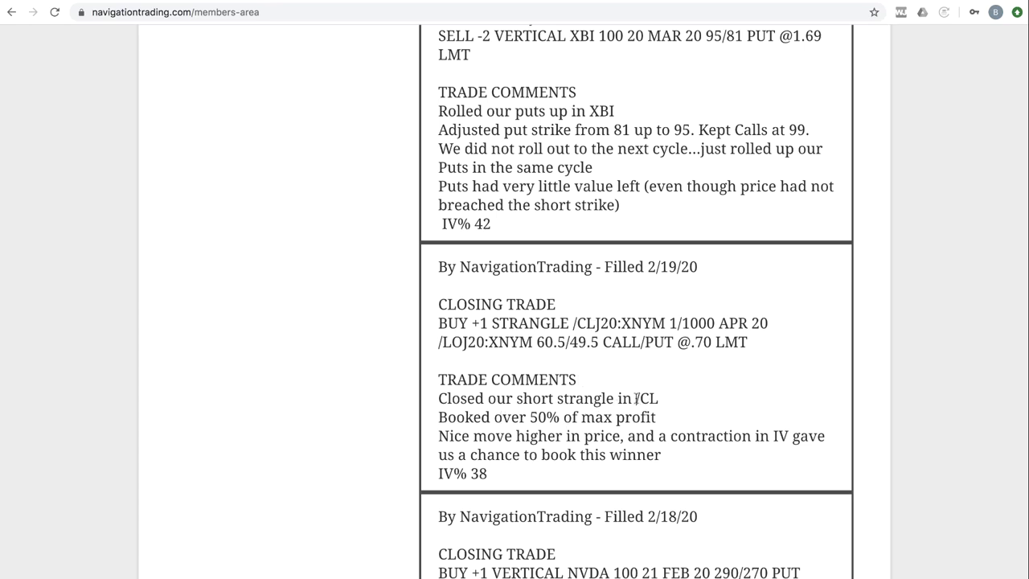
# Step: Chart the /CLK20 crude oil futures, then view that position's risk profile
pyautogui.press('super+Tab')
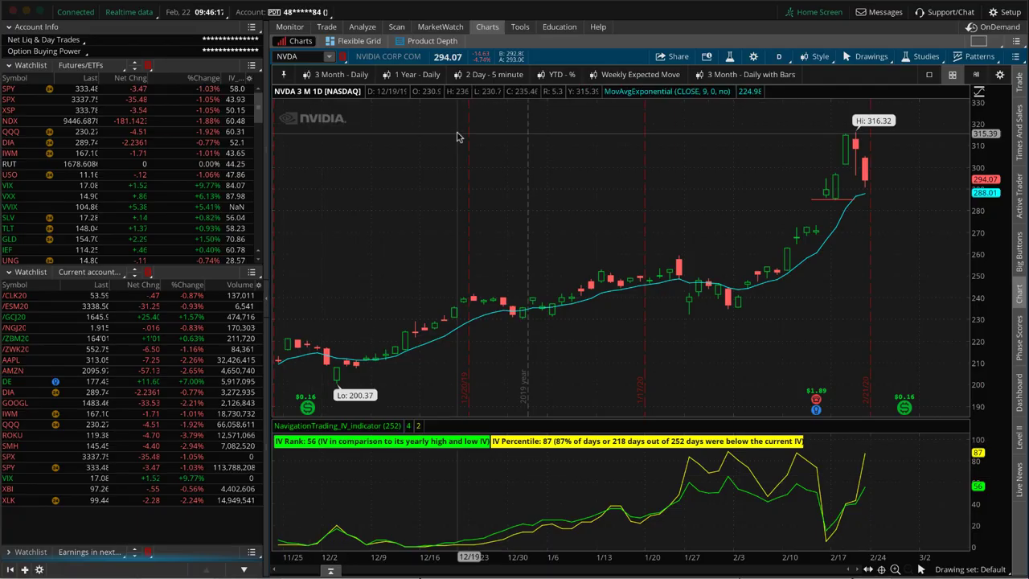
pyautogui.click(146, 295)
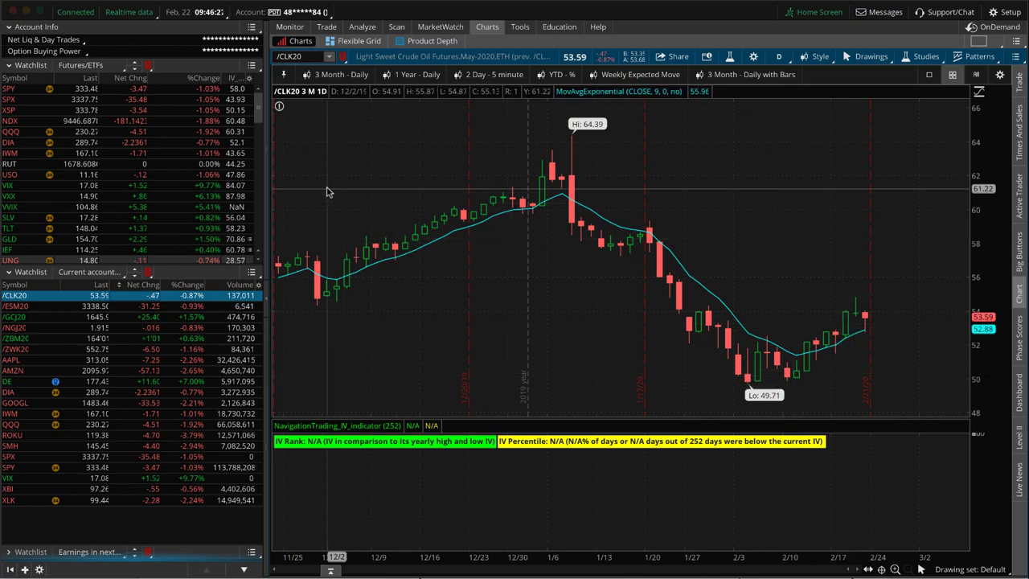
pyautogui.click(362, 27)
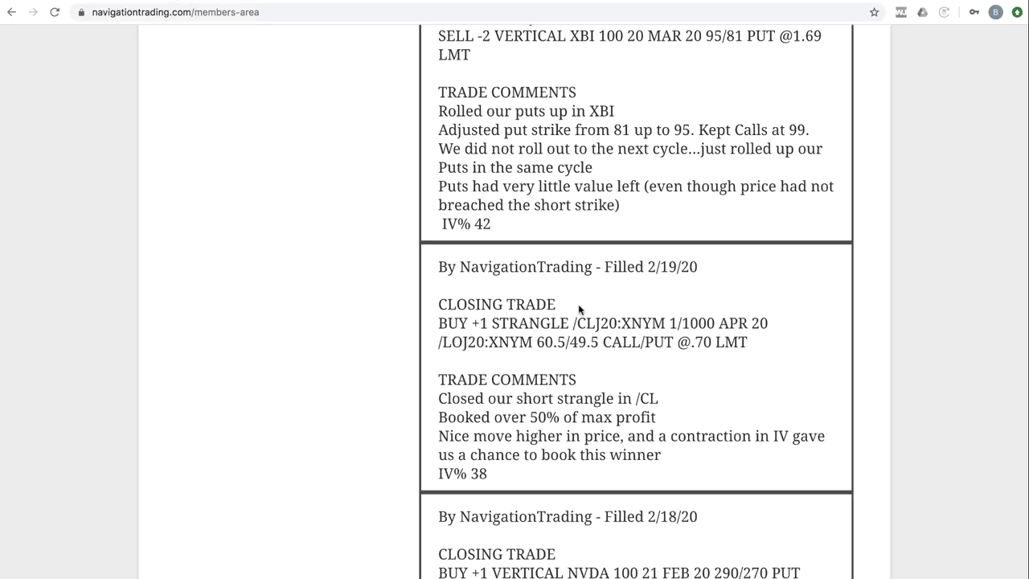
# Step: Scroll the trade log up to the 2/19/20 XBI rolling/adjusting trade entry
pyautogui.scroll(3, 579, 309)
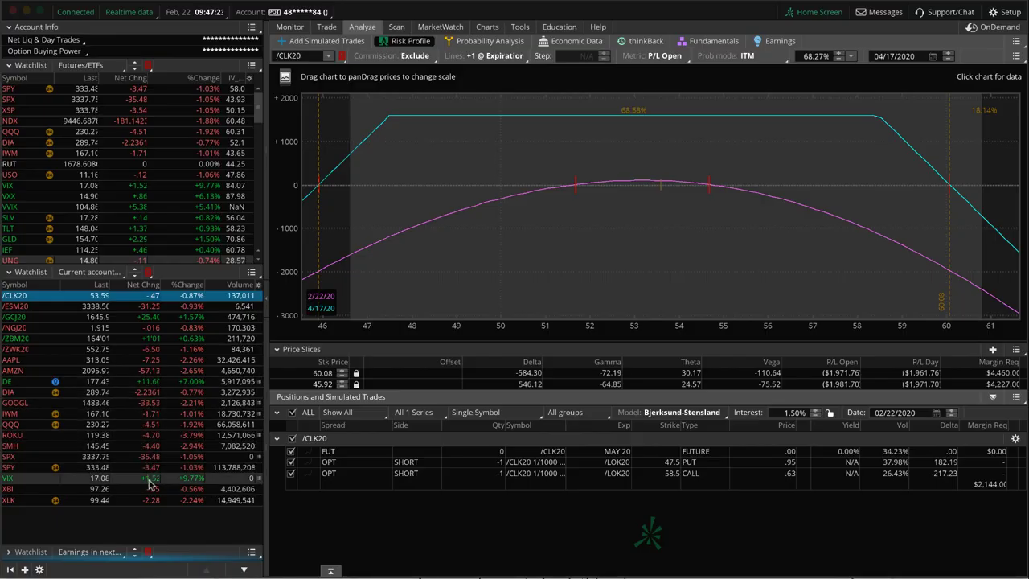
# Step: Load the XBI position from the Current account watchlist into the risk profile to show its option legs
pyautogui.click(153, 489)
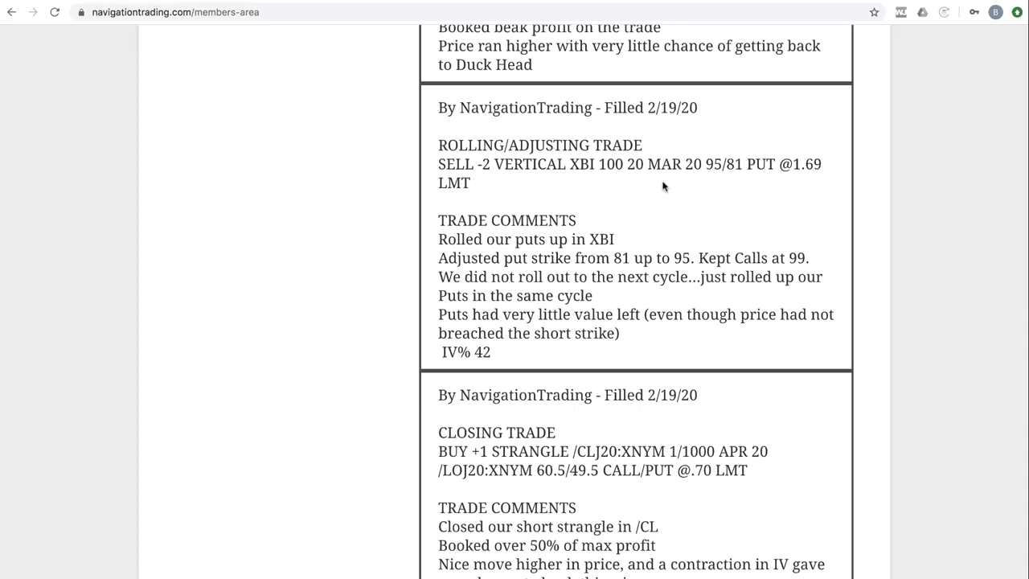
pyautogui.scroll(5, 662, 186)
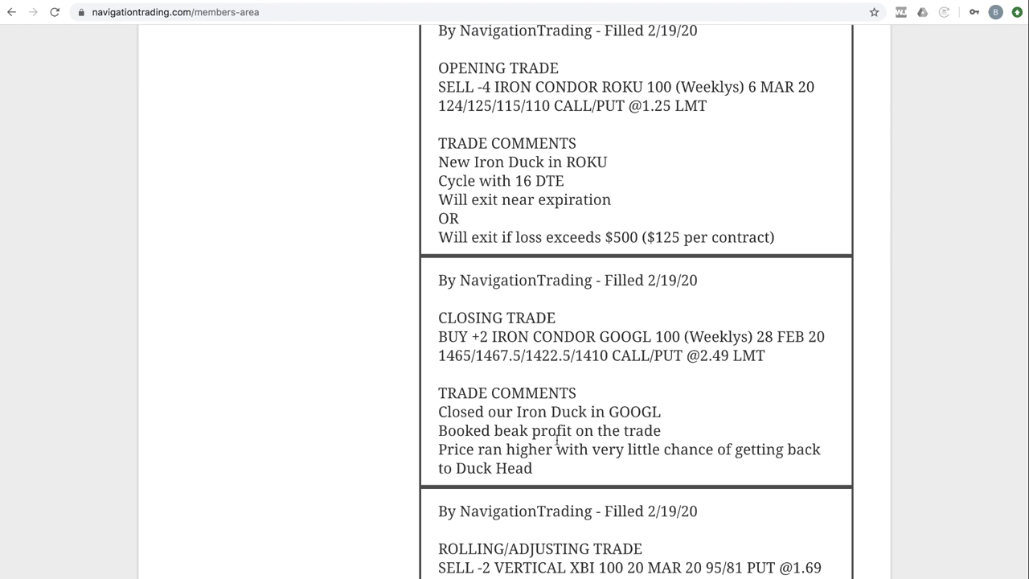
# Step: Scroll up to the ROKU opening trade alert and highlight '16 DTE' in its comments
pyautogui.scroll(3, 625, 404)
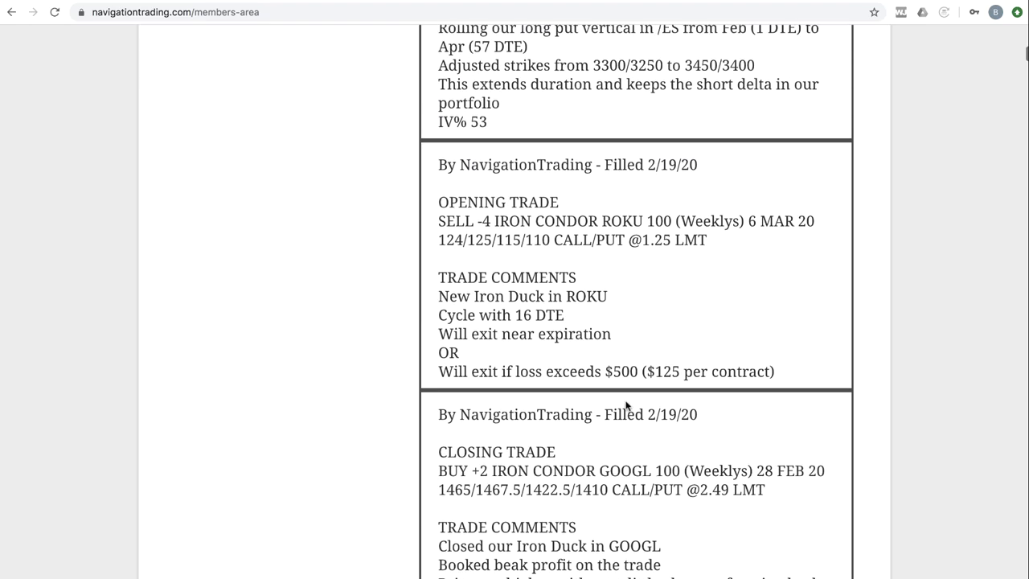
pyautogui.scroll(2, 626, 404)
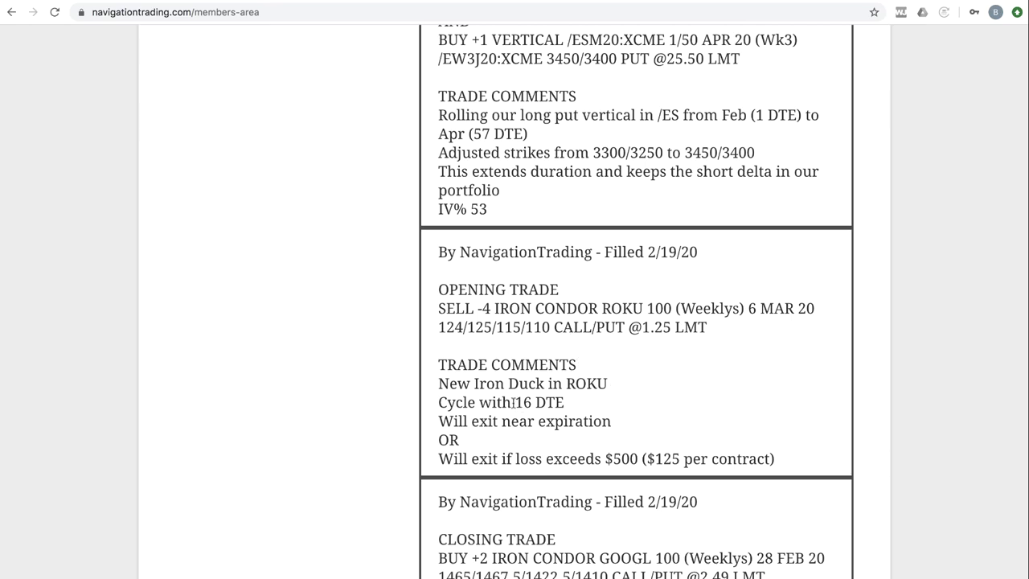
pyautogui.moveTo(514, 402); pyautogui.dragTo(569, 405)
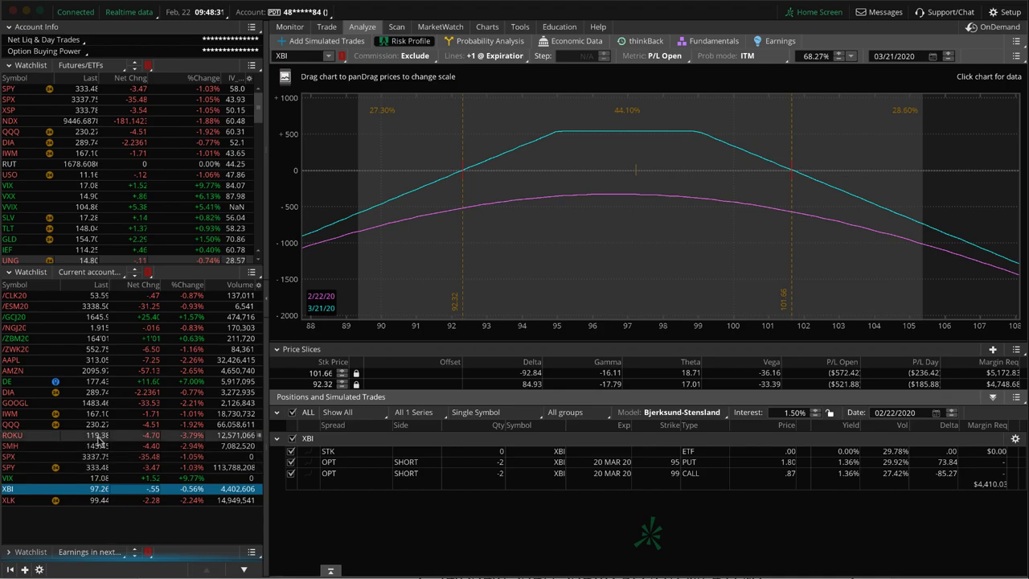
# Step: Load ROKU, shift the P/L chart to prices 104–137, and read P/L and Greeks at 119.43
pyautogui.click(98, 439)
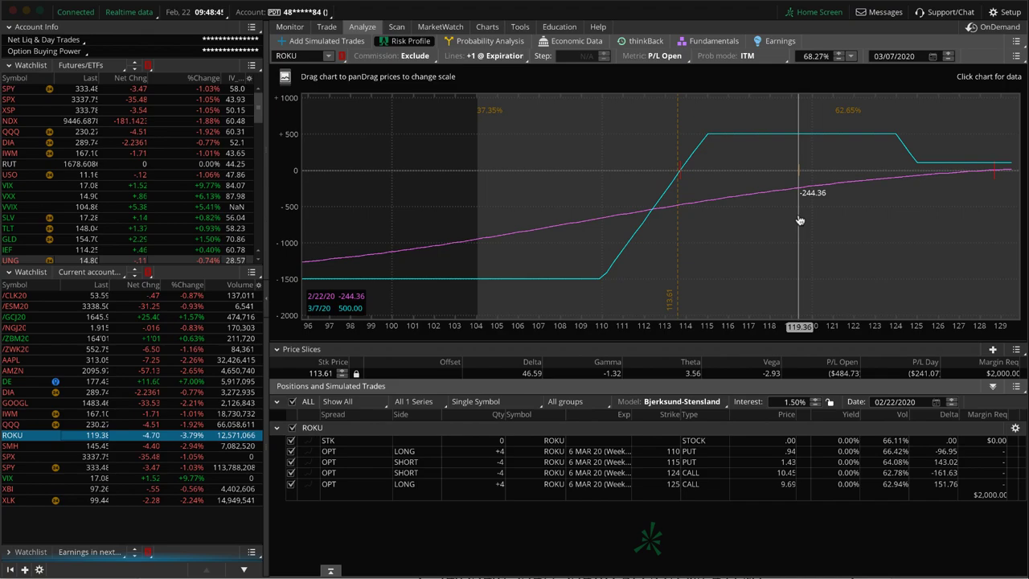
pyautogui.moveTo(800, 220); pyautogui.dragTo(625, 227)
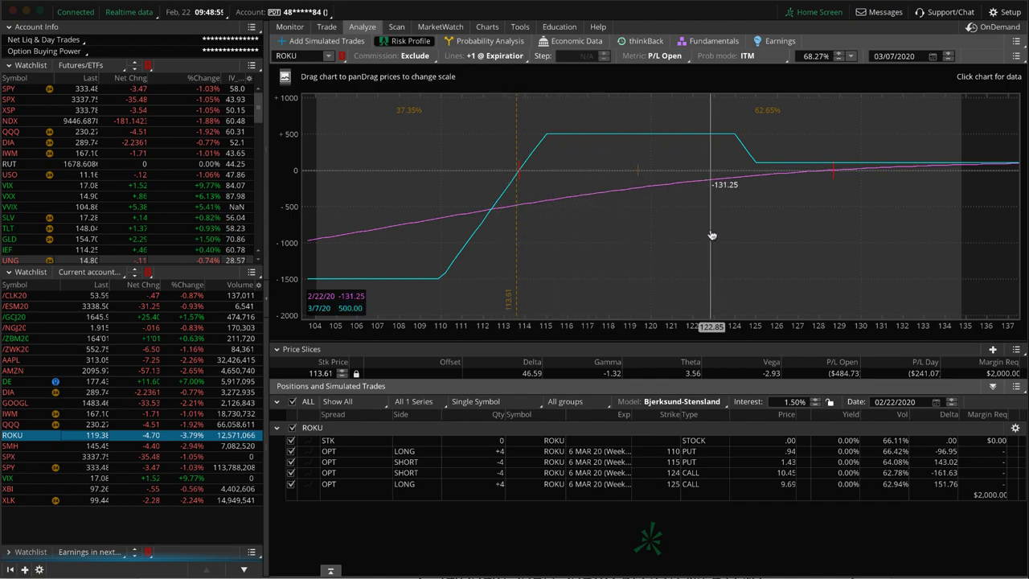
pyautogui.click(637, 217)
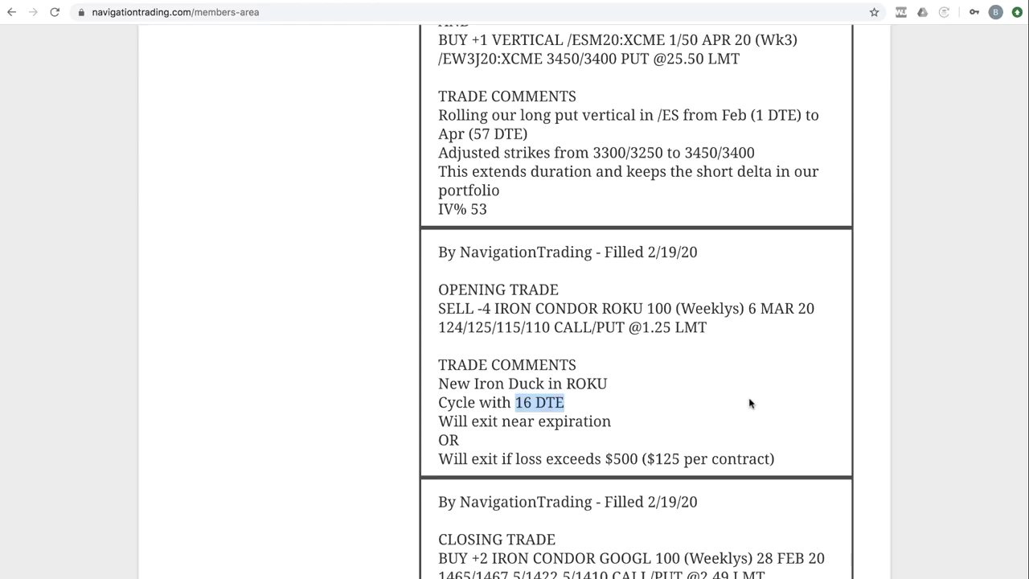
# Step: Scroll the alerts page up to the 2/20/20 /ES put vertical rolling/adjusting entry
pyautogui.scroll(4, 750, 402)
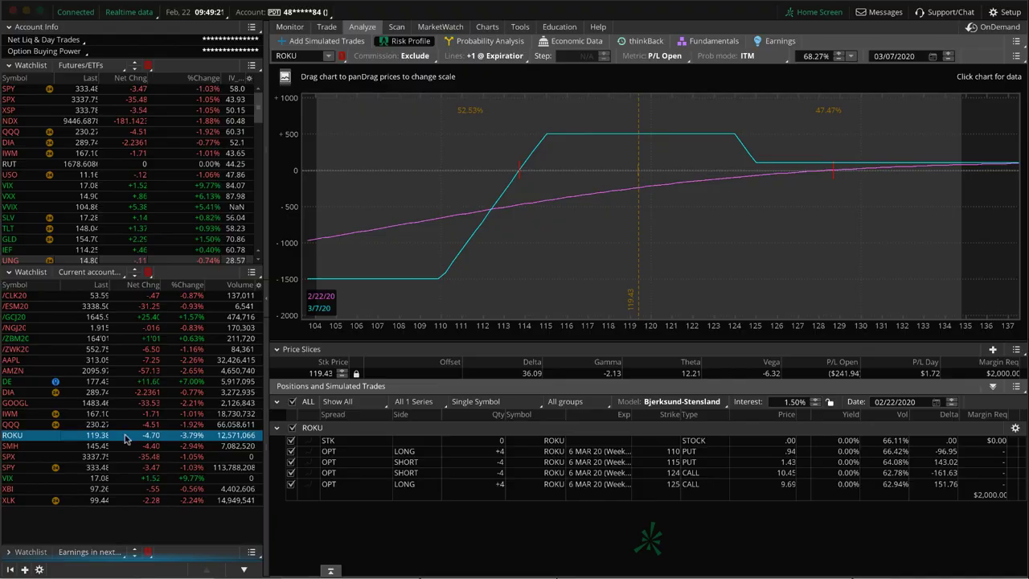
# Step: Load the /ESM20 3450/3400 put vertical into the risk profile from the watchlist
pyautogui.click(143, 308)
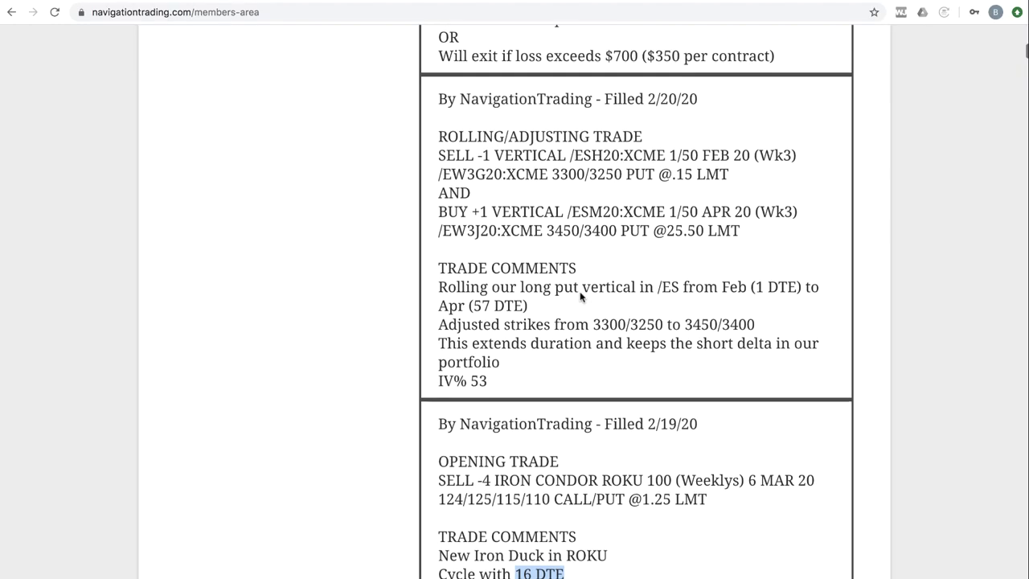
# Step: Scroll up the alerts page to the 2/20/20 GOOGL iron condor opening alert
pyautogui.scroll(4, 580, 296)
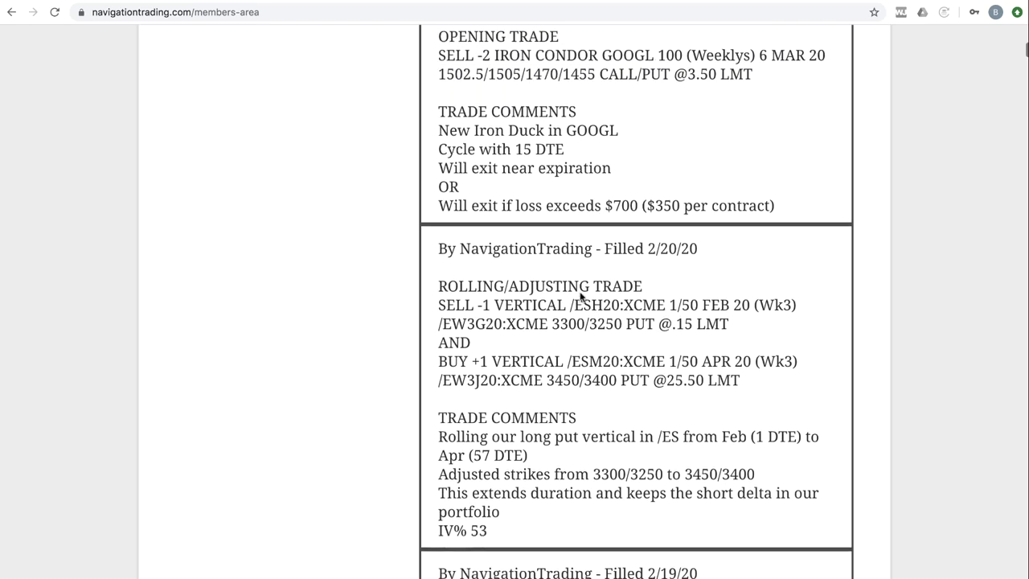
pyautogui.scroll(3, 580, 296)
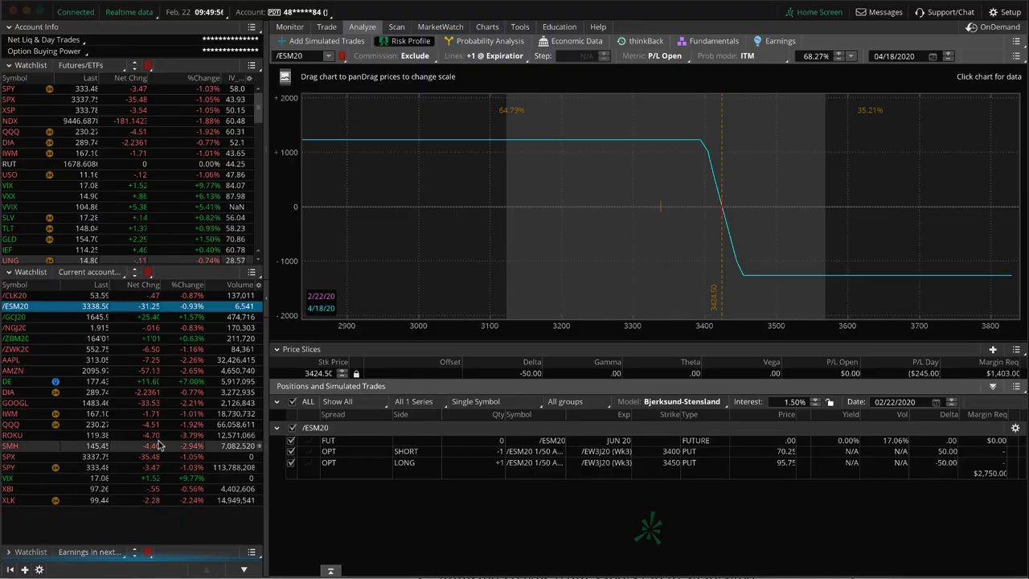
# Step: Load the GOOGL iron condor positions into the risk profile from the Current account watchlist
pyautogui.click(171, 403)
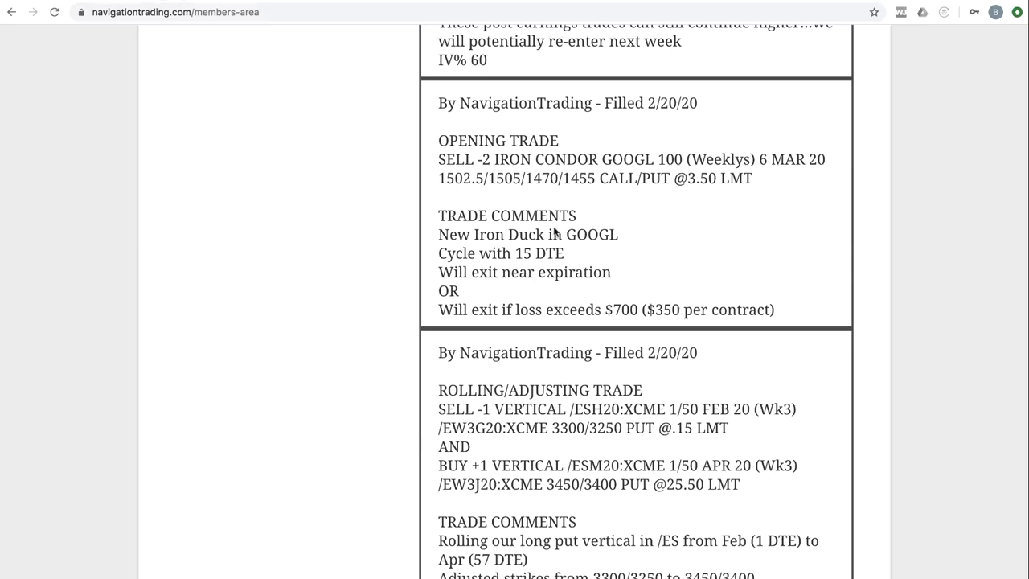
# Step: Scroll up to the 2/21/20 SHOP put vertical closing alert at 19.50
pyautogui.scroll(3, 617, 278)
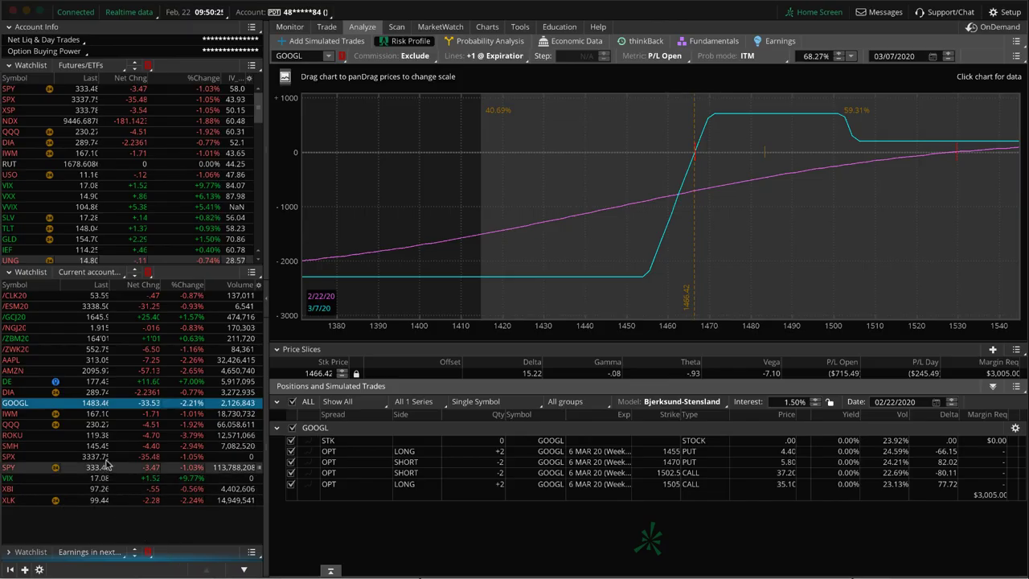
# Step: Load SHOP into the Analyze symbol box in place of GOOGL
pyautogui.click(306, 57)
pyautogui.write('SHOP')
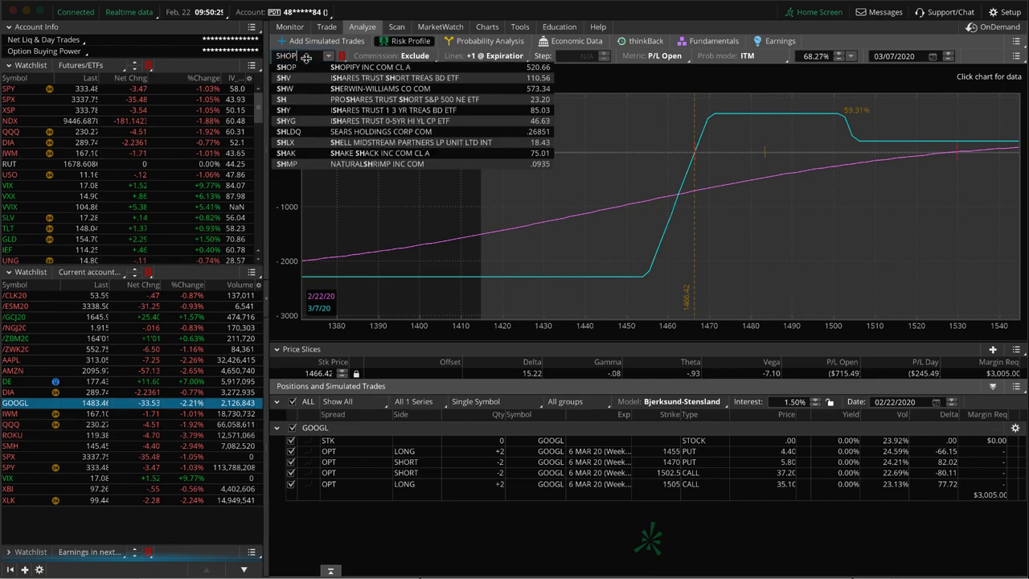
pyautogui.press('Return')
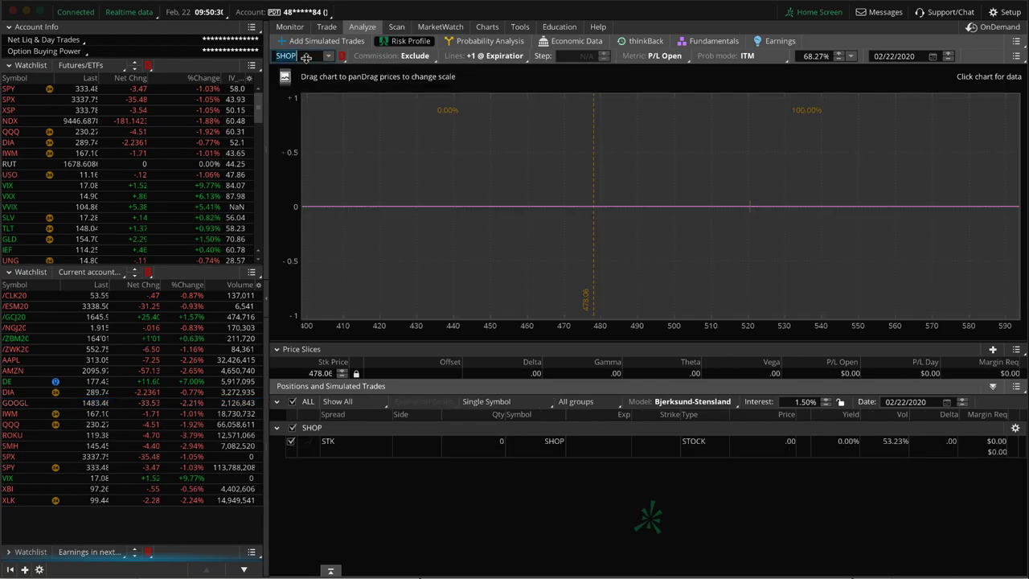
# Step: Open SHOP's daily price chart and mark price levels around the 2/19 earnings gap
pyautogui.click(488, 27)
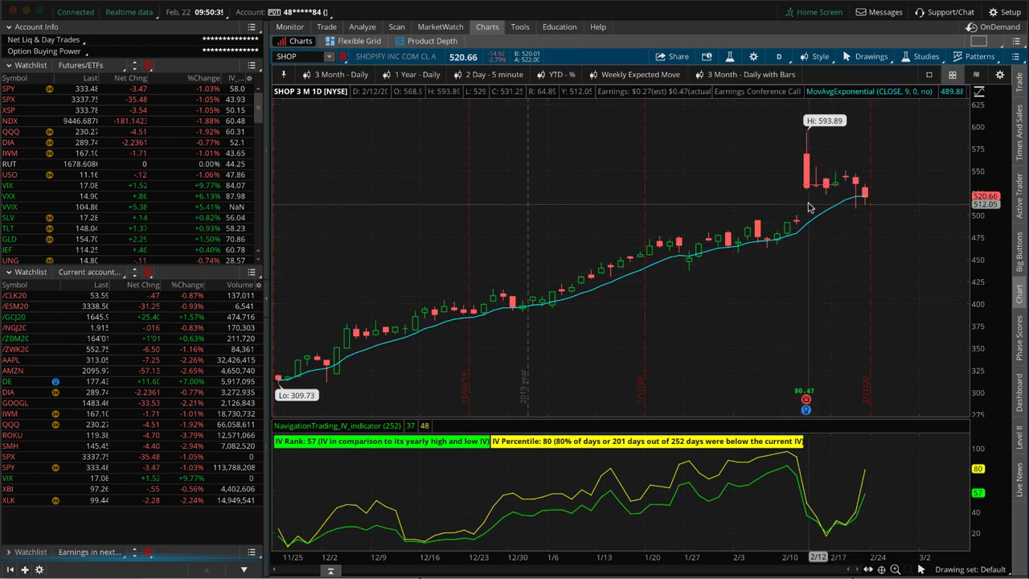
pyautogui.moveTo(796, 187); pyautogui.dragTo(853, 187)
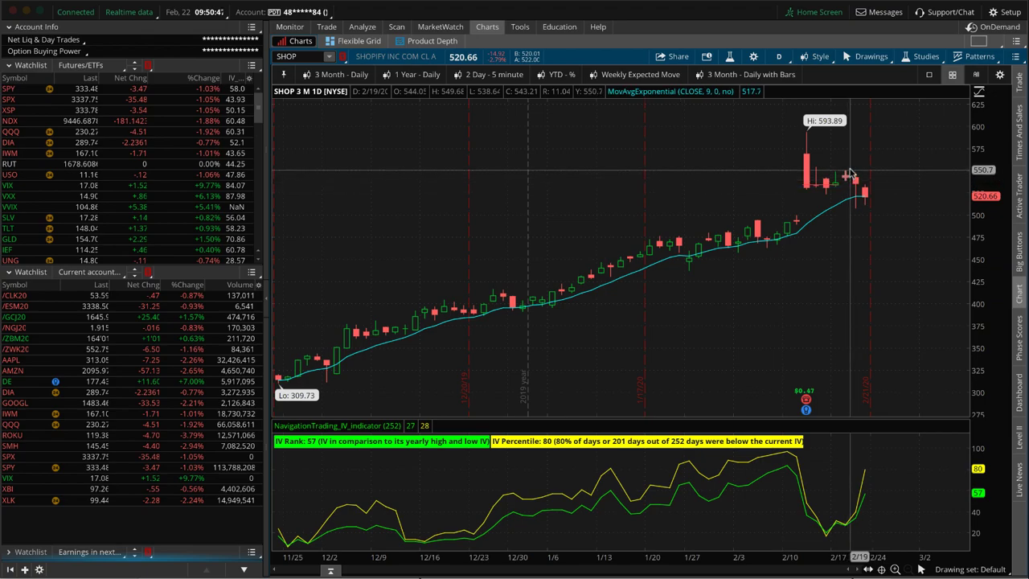
pyautogui.moveTo(844, 184)
pyautogui.mouseDown()
pyautogui.moveTo(855, 152)
pyautogui.moveTo(875, 201)
pyautogui.mouseUp()
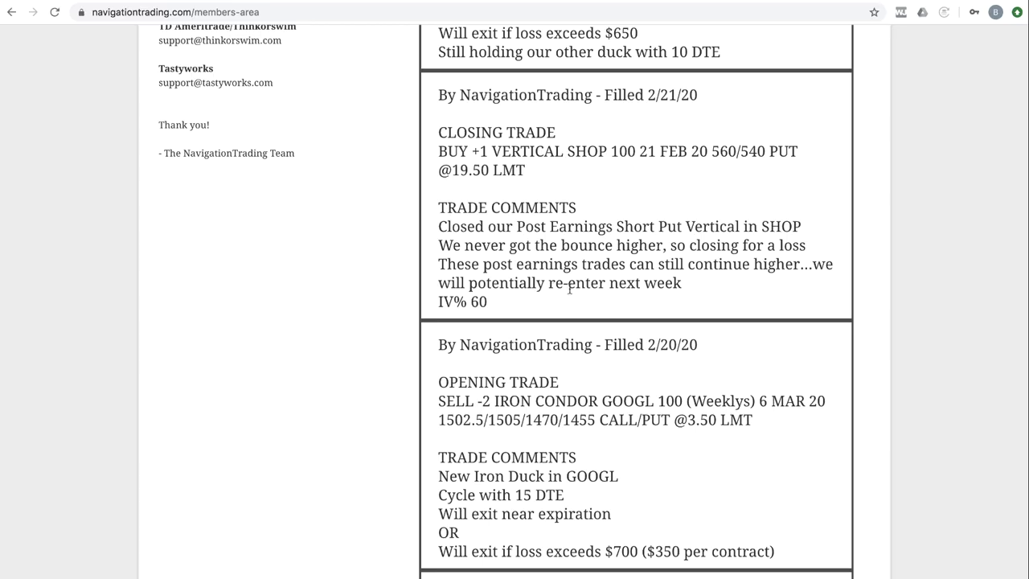
# Step: Find the 2/21/20 SPX iron condor alert opened at 6.50 and highlight its '21 DTE' note
pyautogui.scroll(4, 569, 288)
pyautogui.scroll(1, 570, 288)
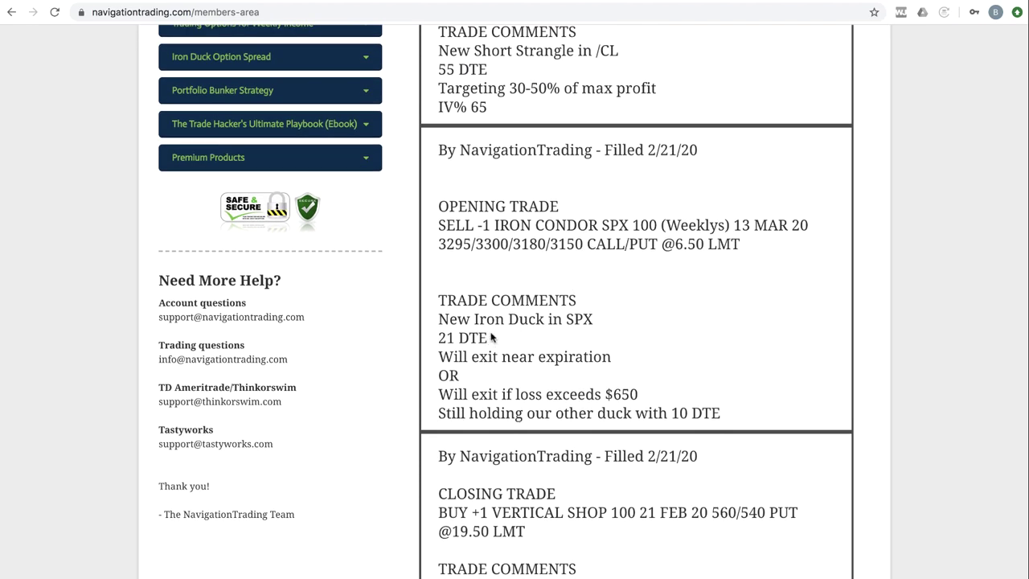
pyautogui.moveTo(488, 338); pyautogui.dragTo(439, 338)
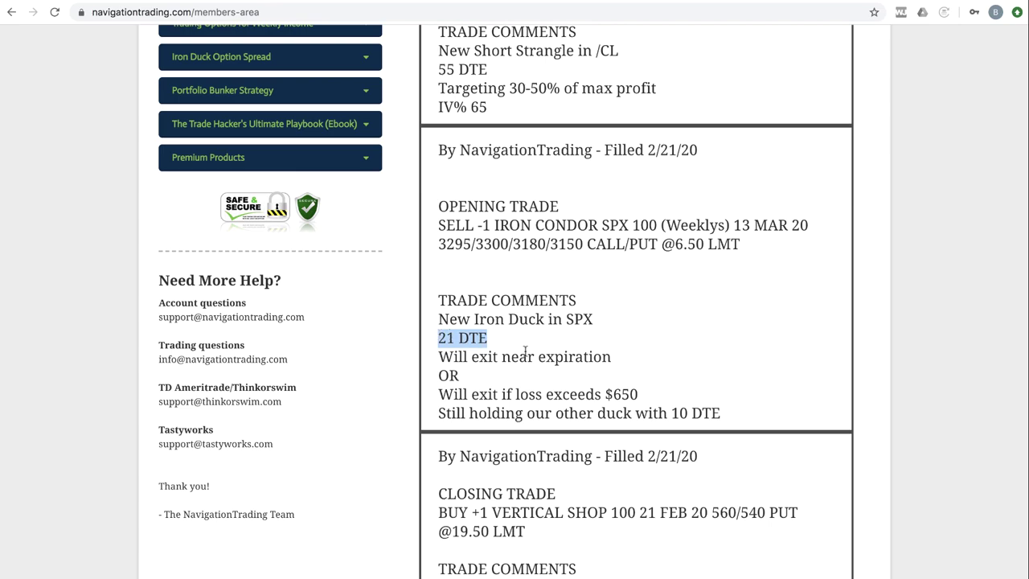
# Step: Graph only the SPX 3150/3180/3295/3300 iron condor in the risk profile
pyautogui.press('super+Tab')
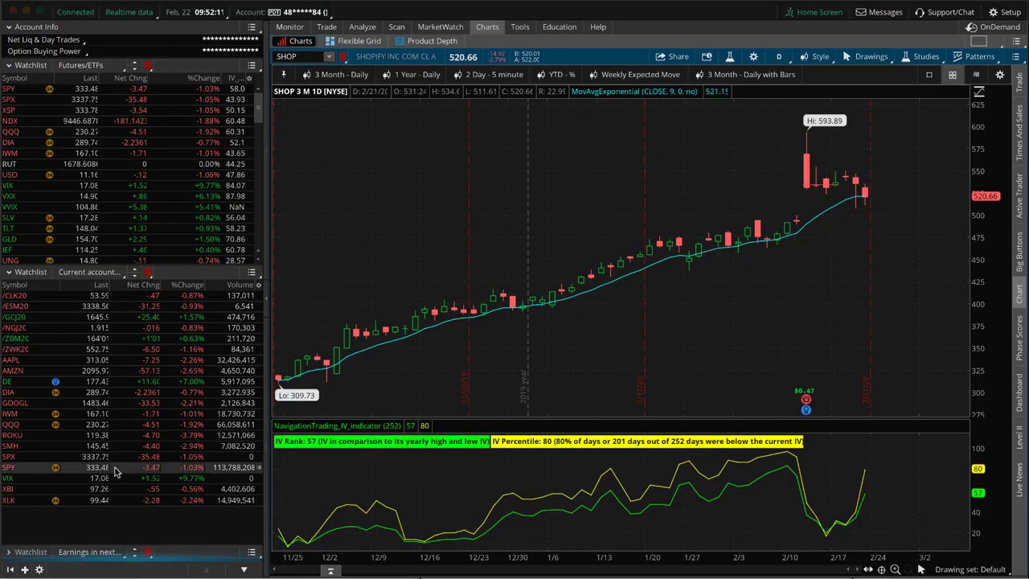
pyautogui.click(126, 457)
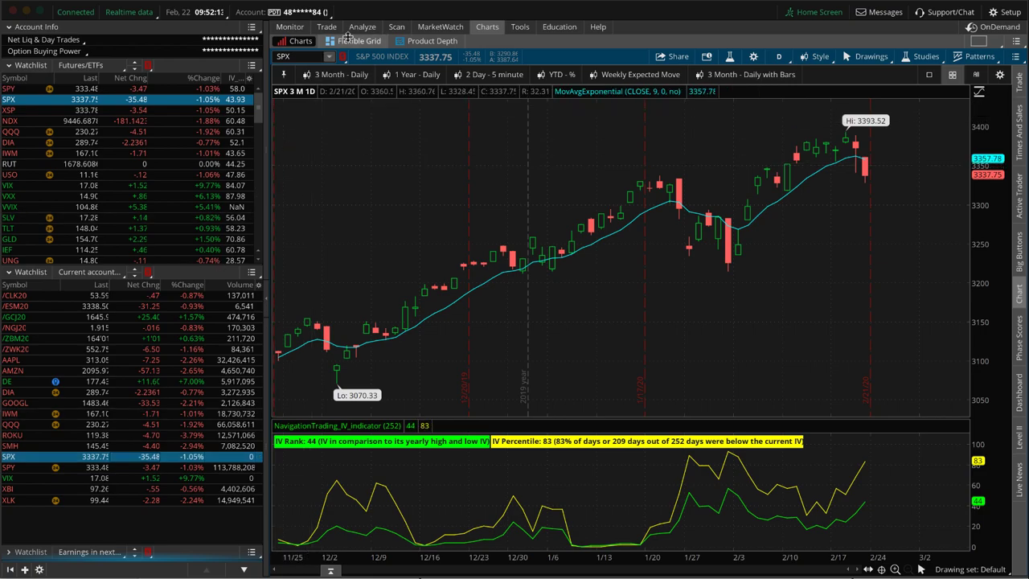
pyautogui.click(361, 27)
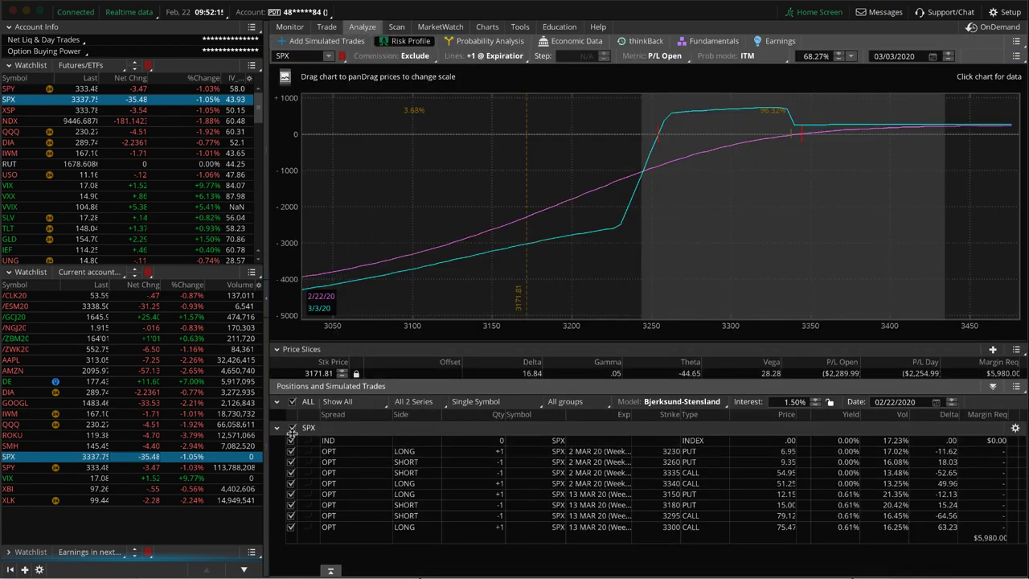
pyautogui.click(291, 428)
pyautogui.click(291, 527)
pyautogui.click(291, 515)
pyautogui.click(291, 505)
pyautogui.click(291, 493)
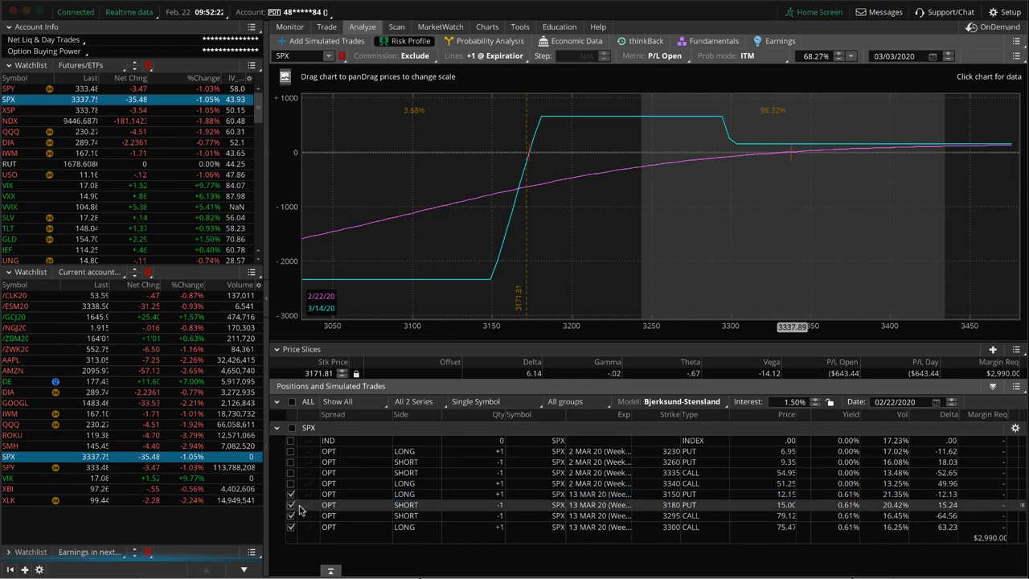
# Step: Switch the graph to the 3230/3260/3335/3340 condor, then show the SPX option chain and positions
pyautogui.click(291, 527)
pyautogui.click(291, 515)
pyautogui.click(291, 505)
pyautogui.click(291, 494)
pyautogui.click(291, 483)
pyautogui.click(291, 472)
pyautogui.click(291, 462)
pyautogui.click(291, 451)
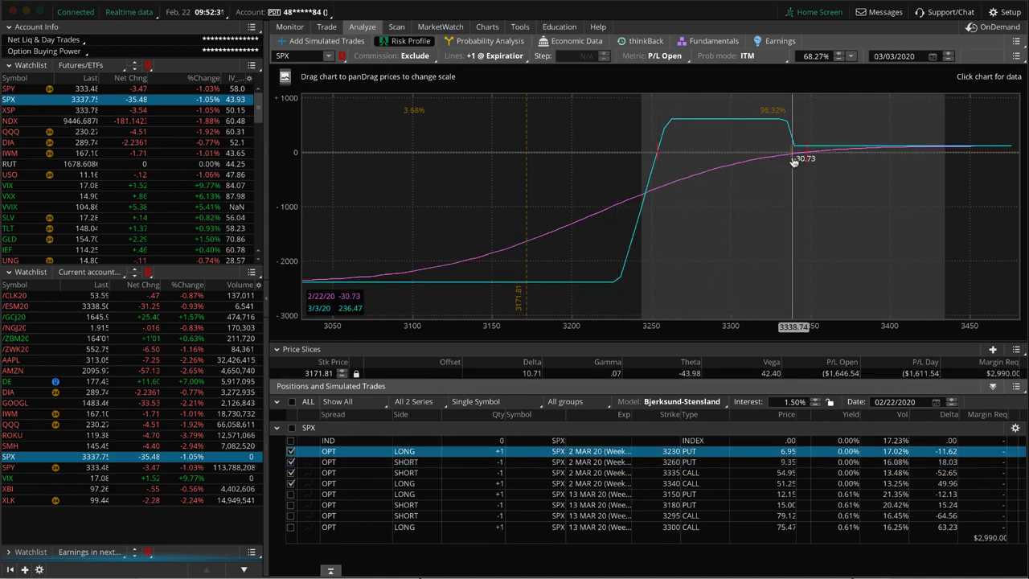
pyautogui.click(328, 26)
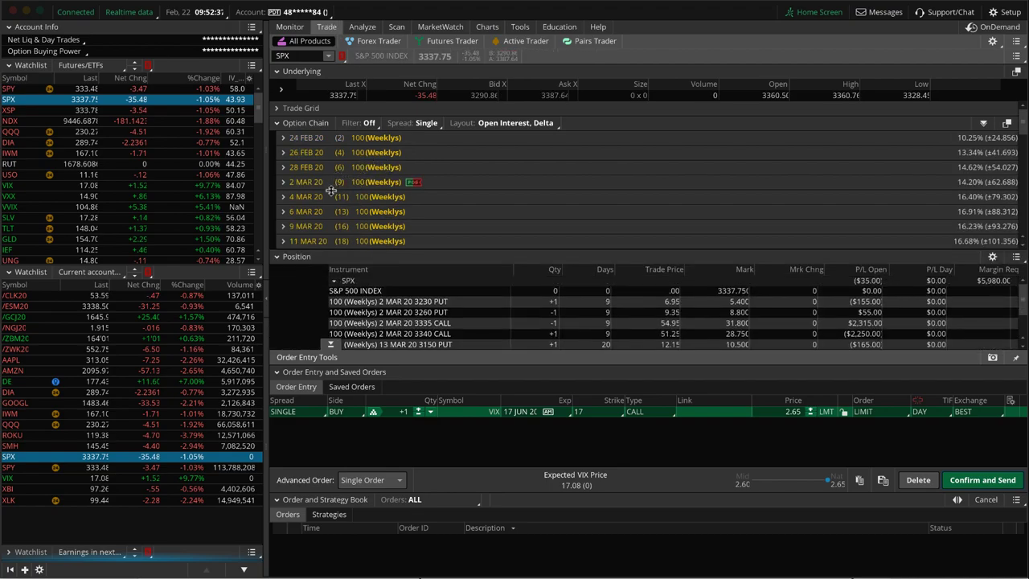
pyautogui.scroll(-2, 336, 189)
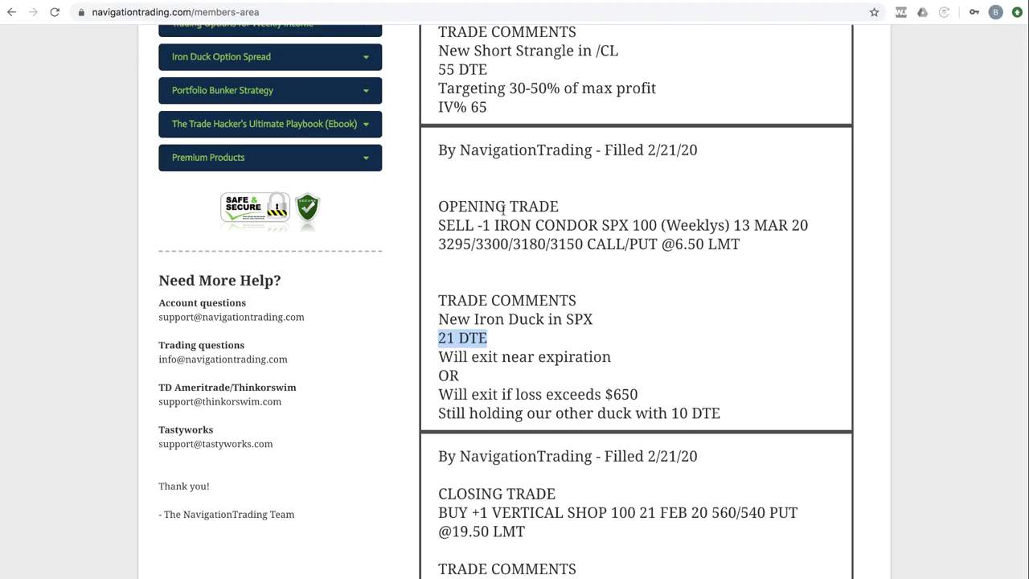
# Step: Find the 2/21/20 DAL long put close at 3.86 and highlight 'DAL'
pyautogui.scroll(7, 502, 207)
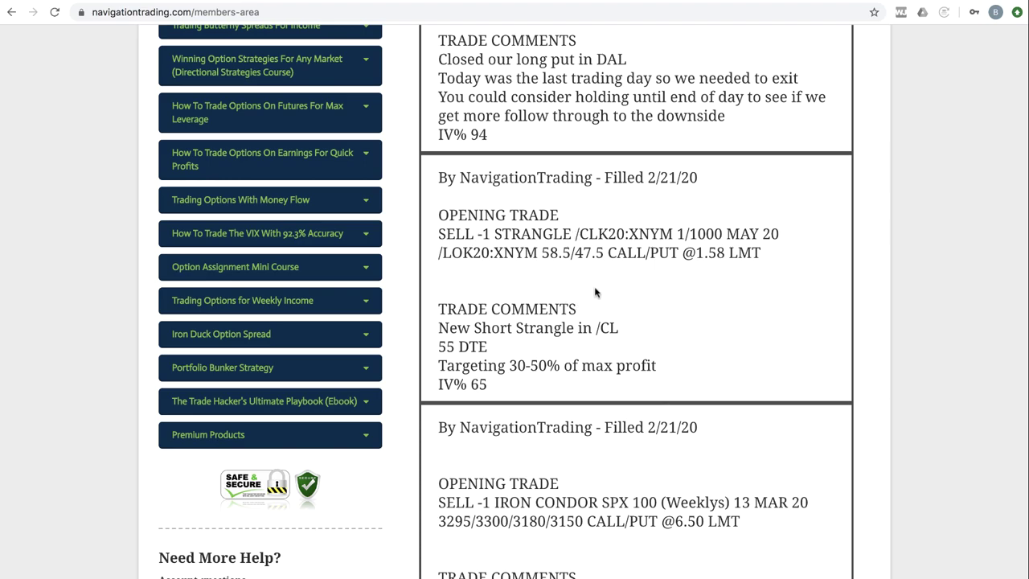
pyautogui.scroll(1, 596, 293)
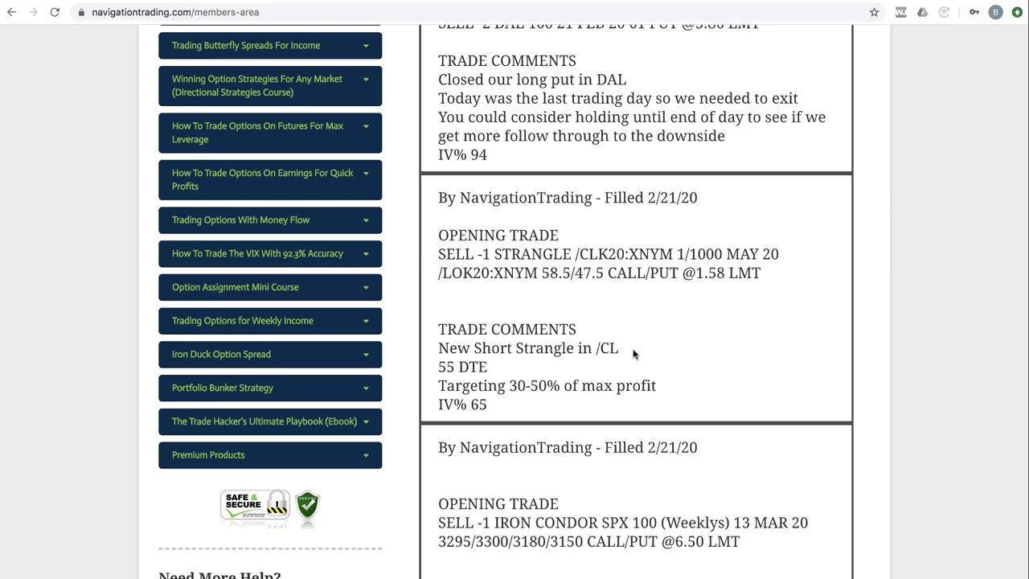
pyautogui.scroll(7, 635, 355)
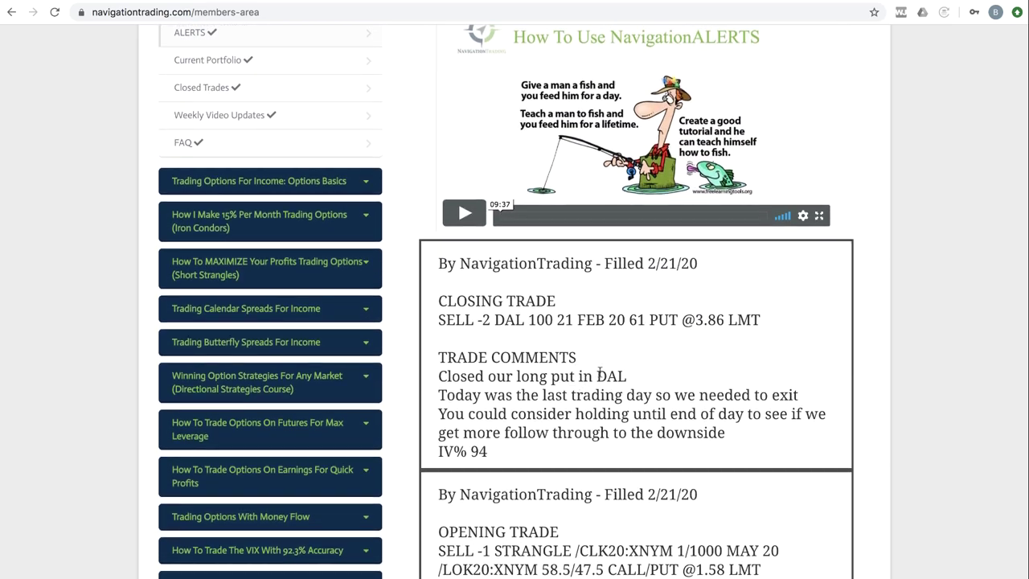
pyautogui.moveTo(598, 375); pyautogui.dragTo(641, 379)
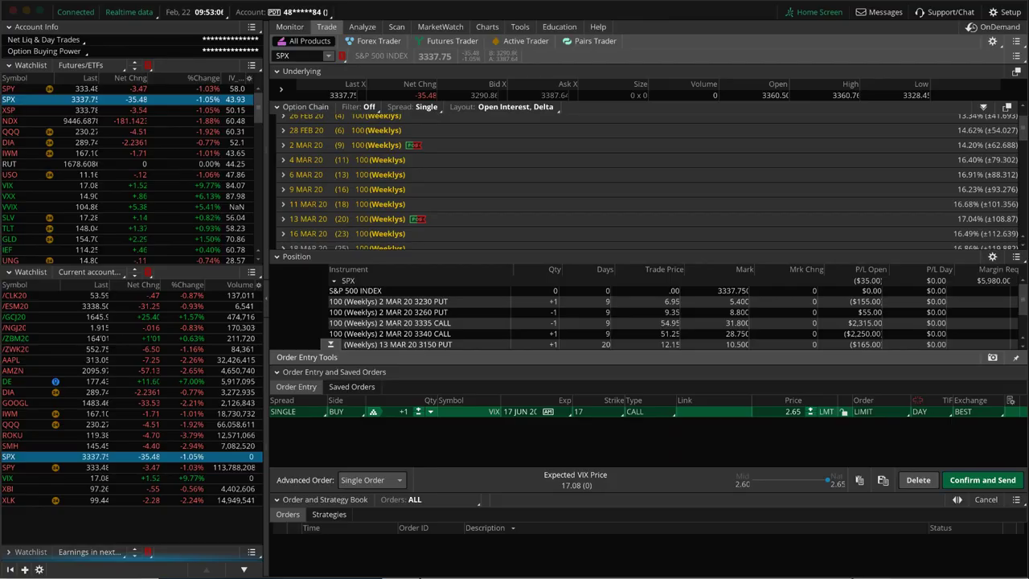
# Step: Load DAL and view its 3-month daily chart, then chart /GCJ20 gold futures instead
pyautogui.click(306, 55)
pyautogui.write('DAL')
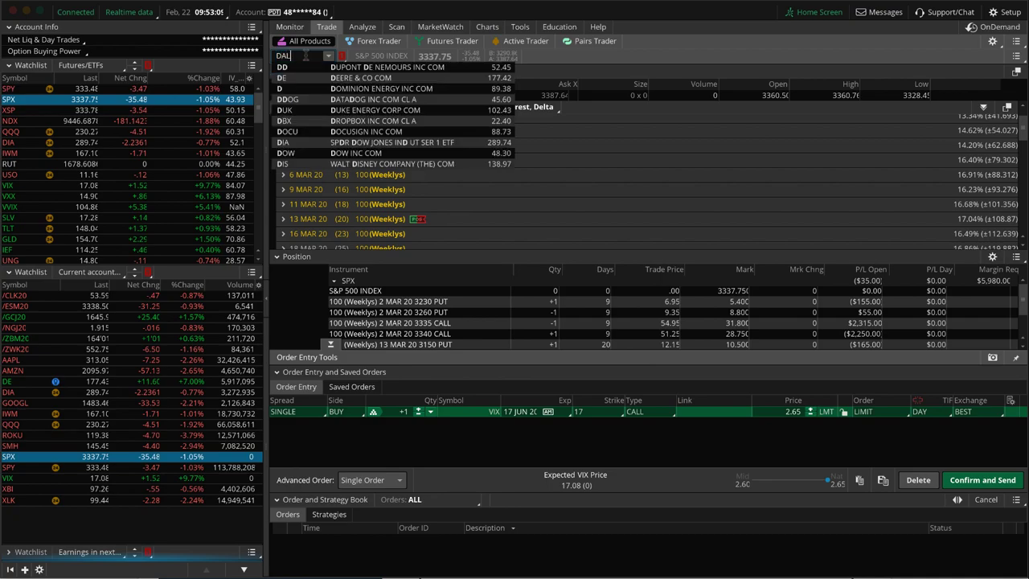
pyautogui.press('Return')
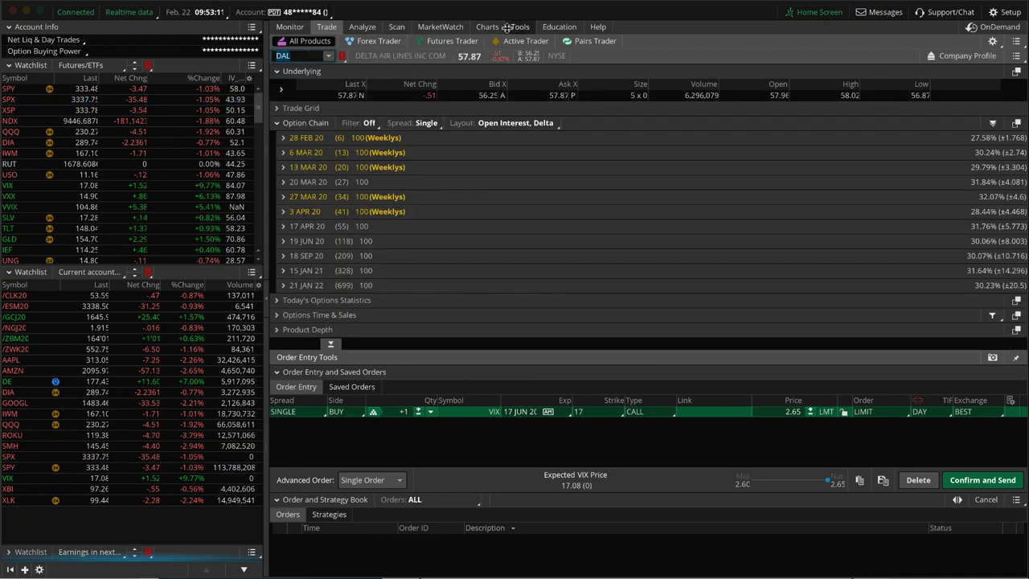
pyautogui.click(487, 26)
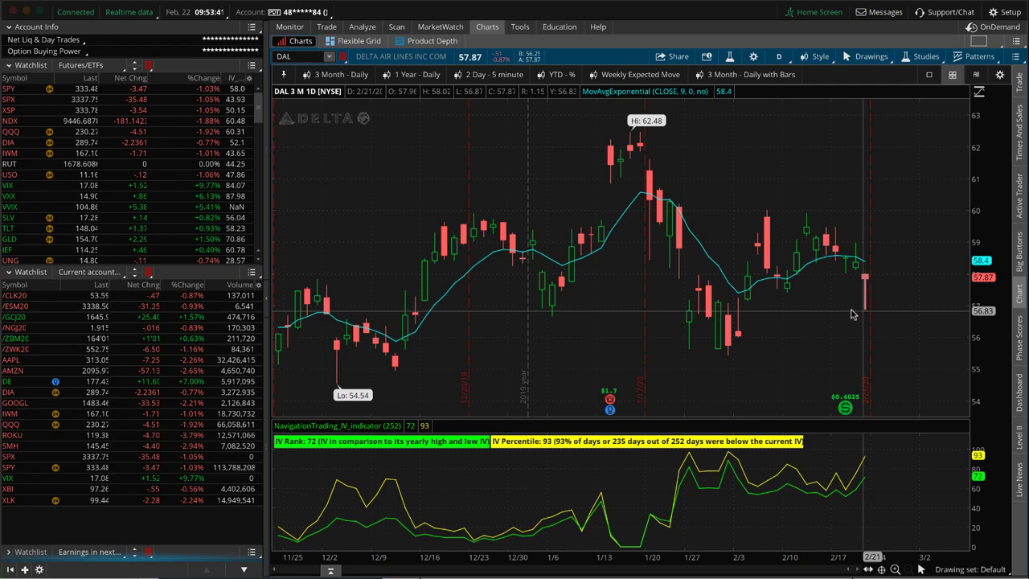
pyautogui.click(208, 316)
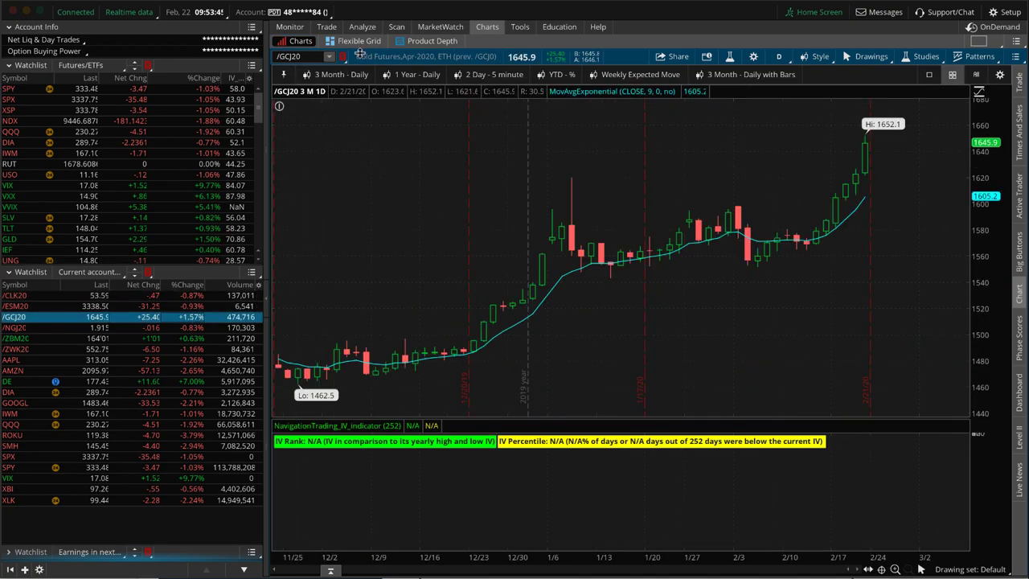
# Step: Open the /GCJ20 risk profile and exclude all six option legs from the P/L
pyautogui.click(364, 26)
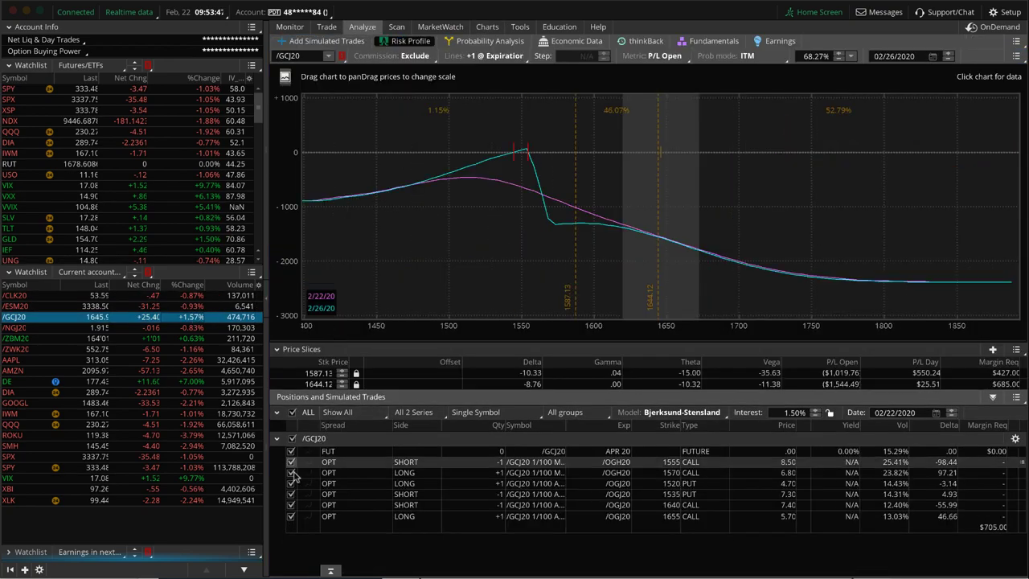
pyautogui.click(291, 484)
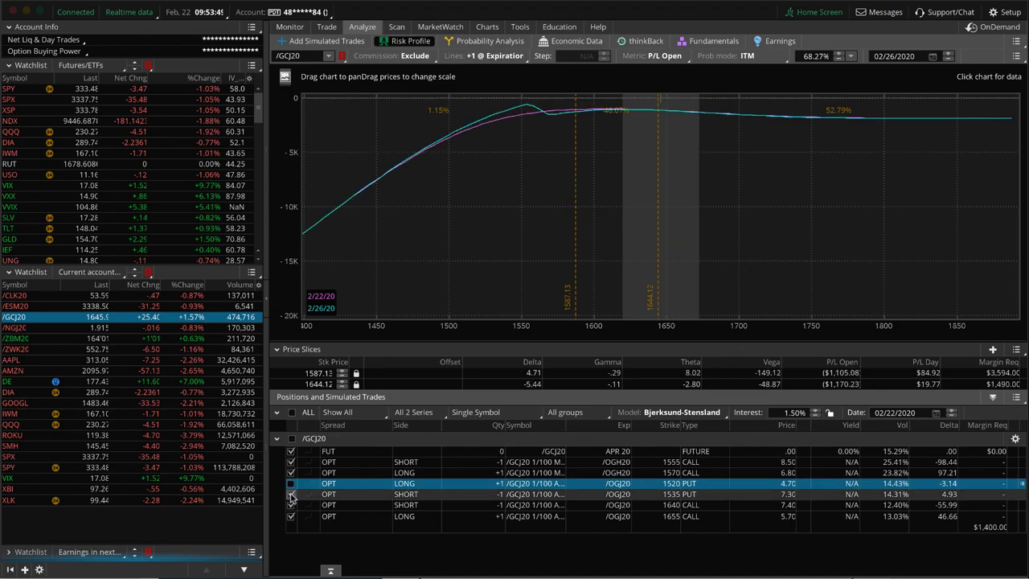
pyautogui.click(291, 495)
pyautogui.click(291, 505)
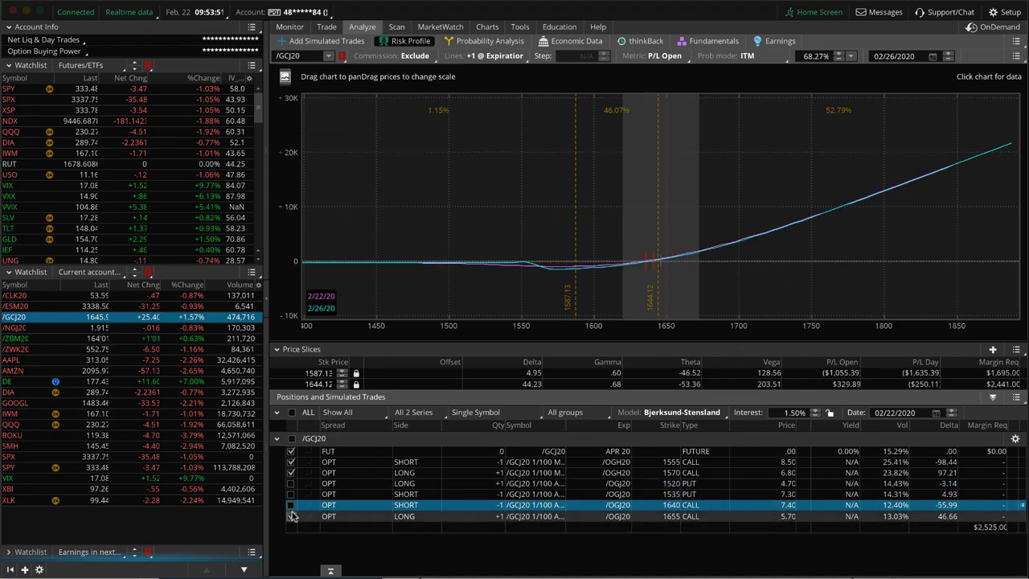
pyautogui.click(291, 516)
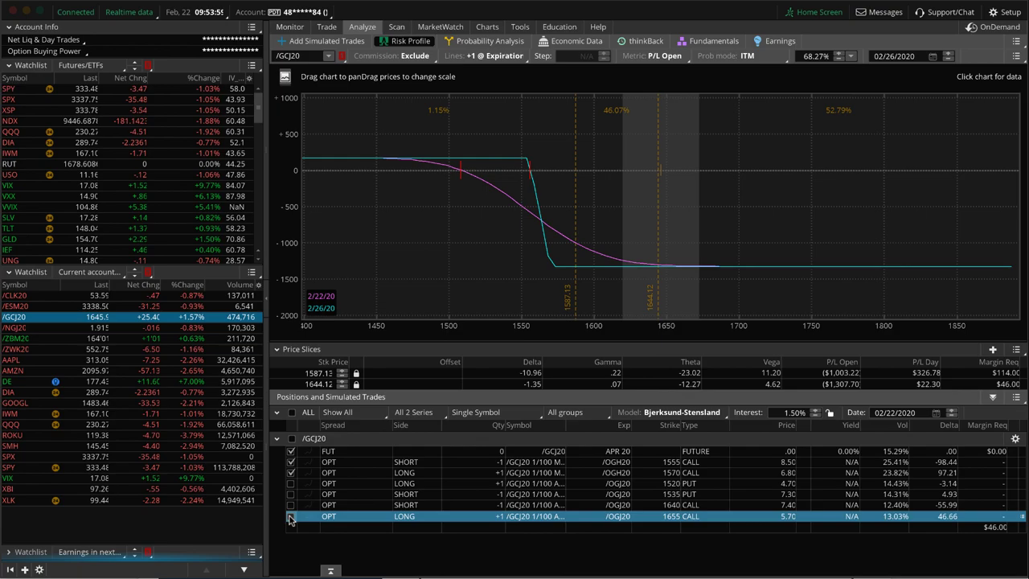
pyautogui.click(291, 463)
pyautogui.click(291, 473)
# Step: Include only the 1520/1535 put spread and set the chart's price range to 1500–1750
pyautogui.click(291, 483)
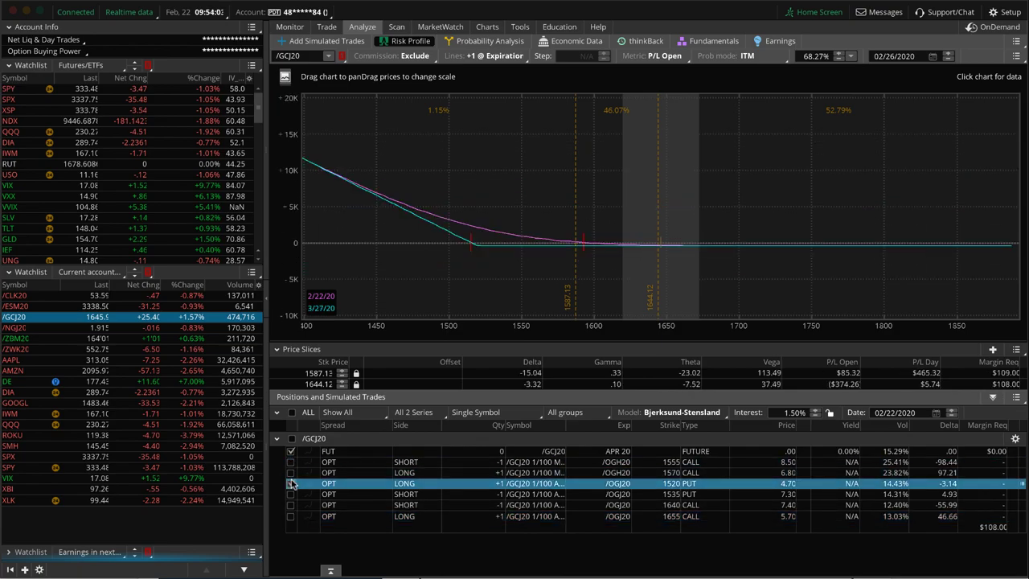
pyautogui.click(291, 493)
pyautogui.click(291, 505)
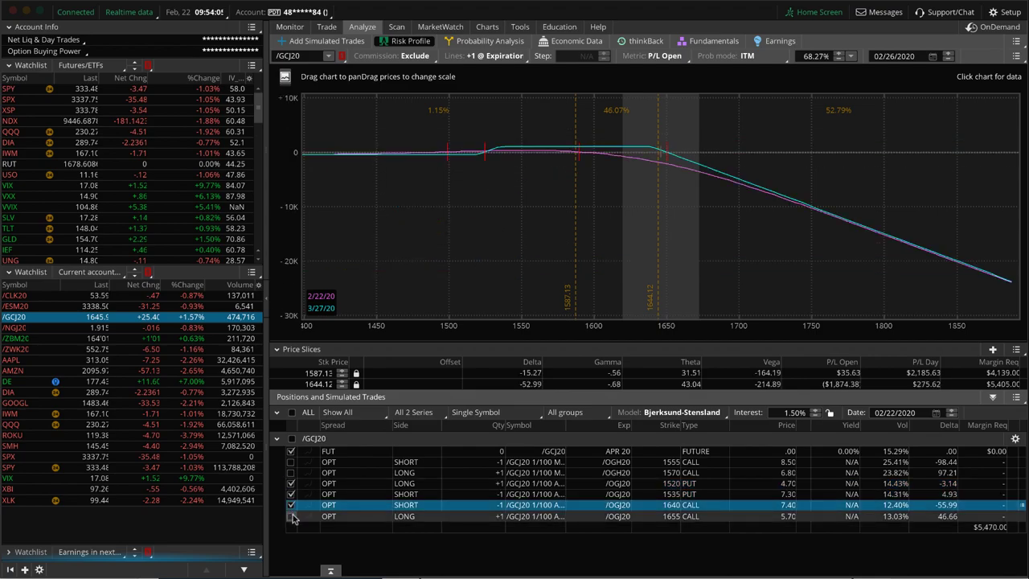
pyautogui.click(291, 516)
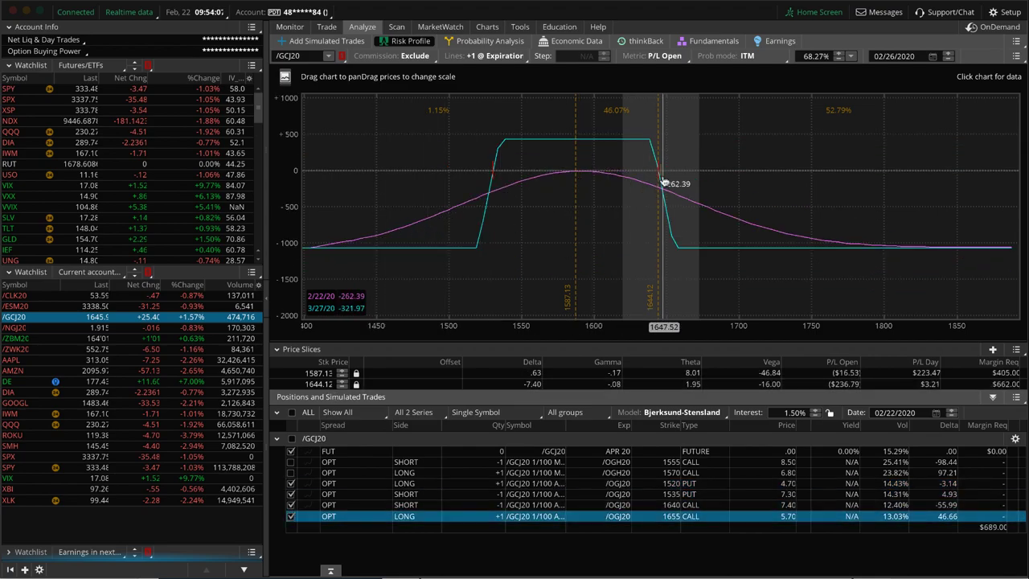
pyautogui.click(291, 516)
pyautogui.click(291, 504)
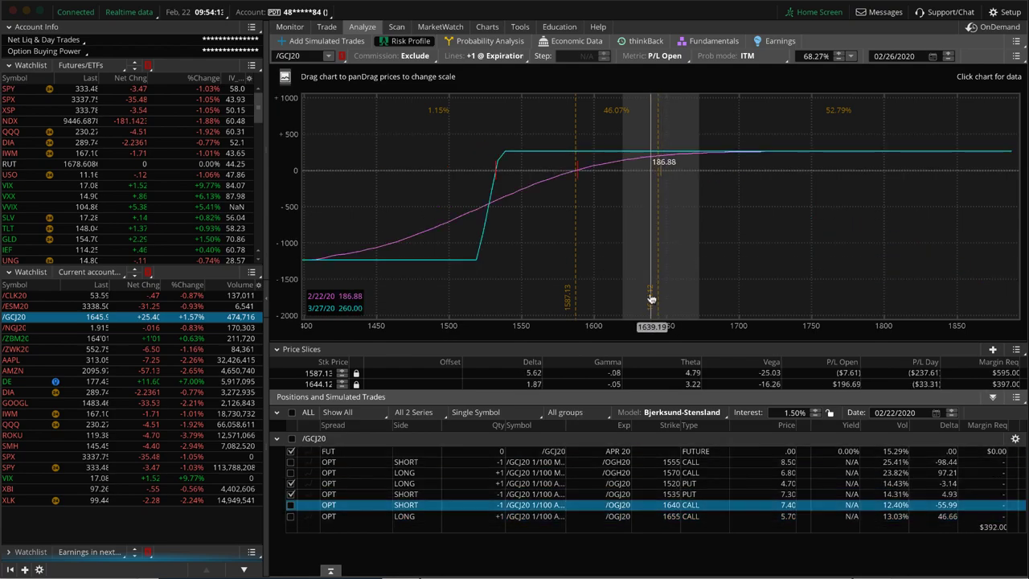
pyautogui.moveTo(634, 334); pyautogui.dragTo(900, 342)
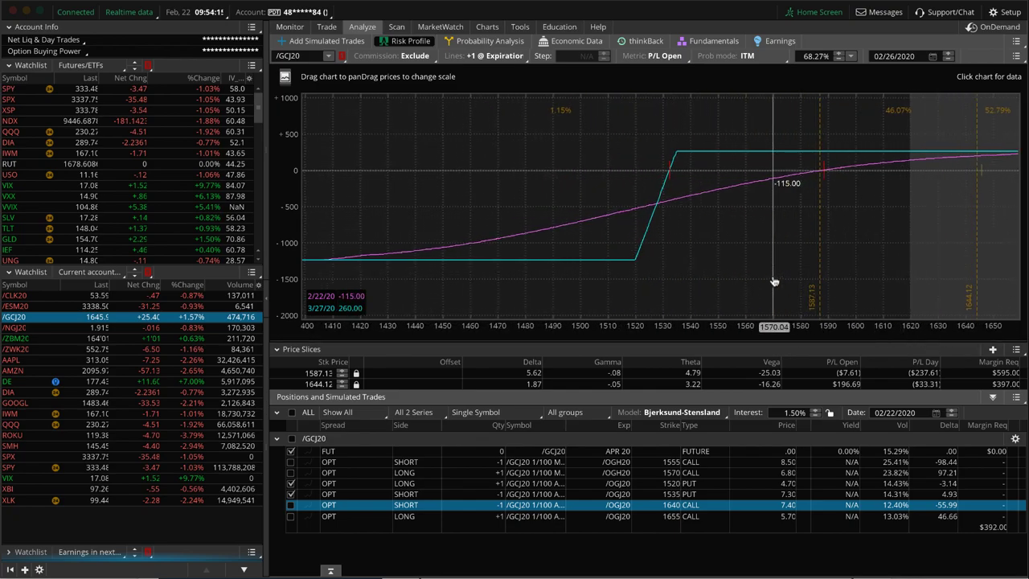
pyautogui.moveTo(774, 289); pyautogui.dragTo(517, 282)
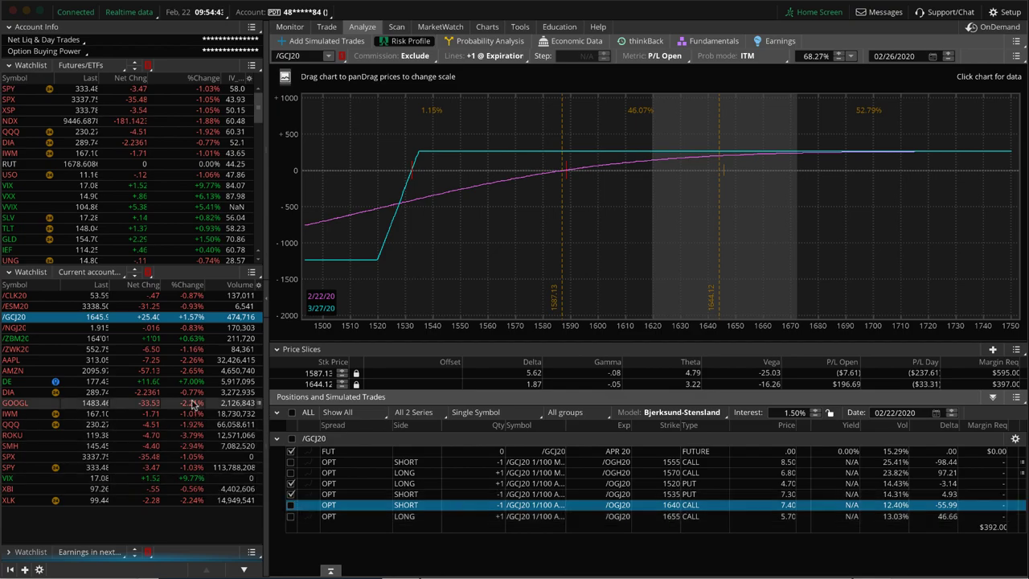
# Step: Check /NGJ20's risk profile over prices 1.7–2.3 and its trade page, then load /ZBM20's risk profile
pyautogui.click(178, 329)
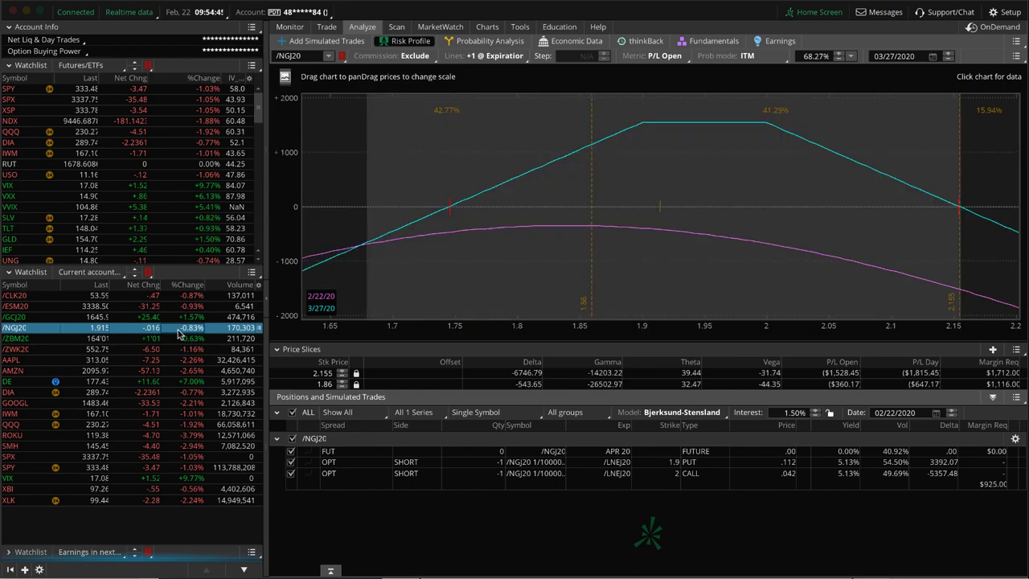
pyautogui.moveTo(869, 328); pyautogui.dragTo(737, 329)
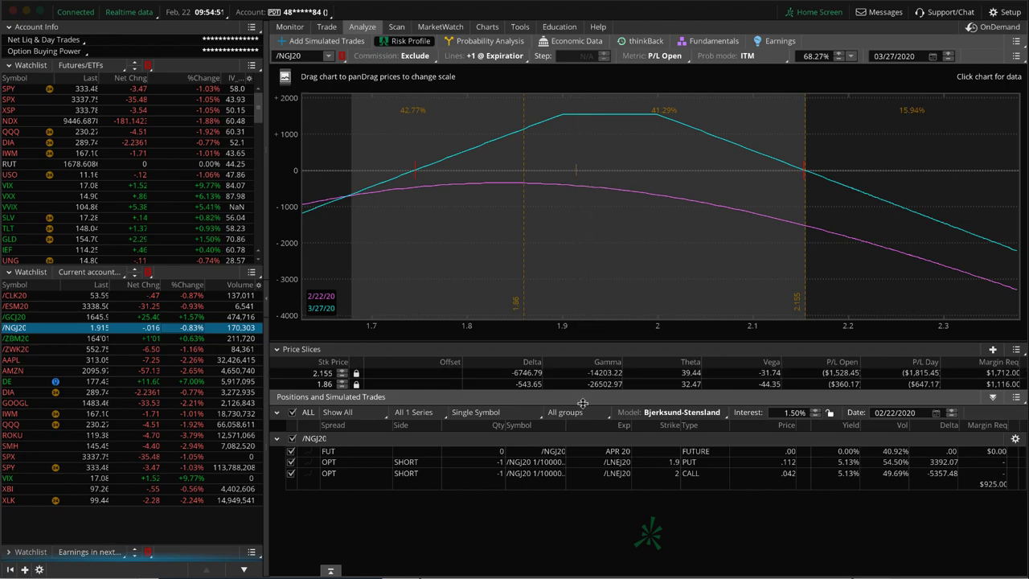
pyautogui.click(327, 26)
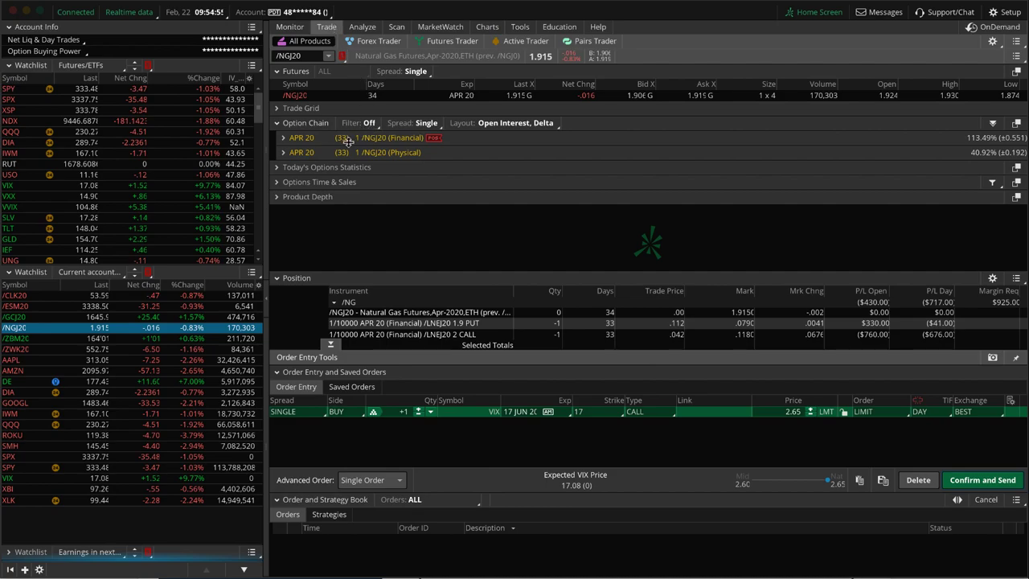
pyautogui.click(363, 27)
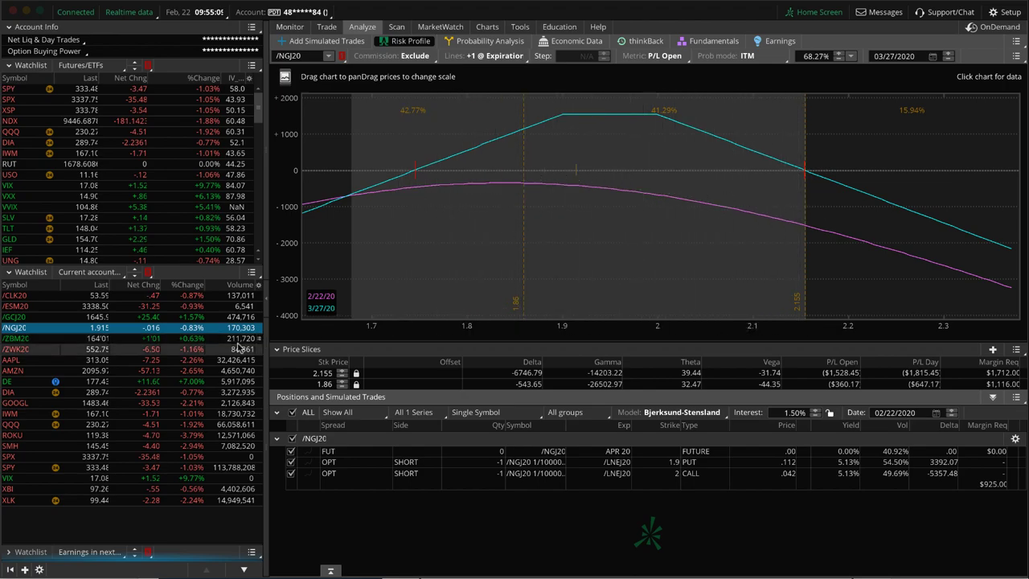
pyautogui.click(192, 339)
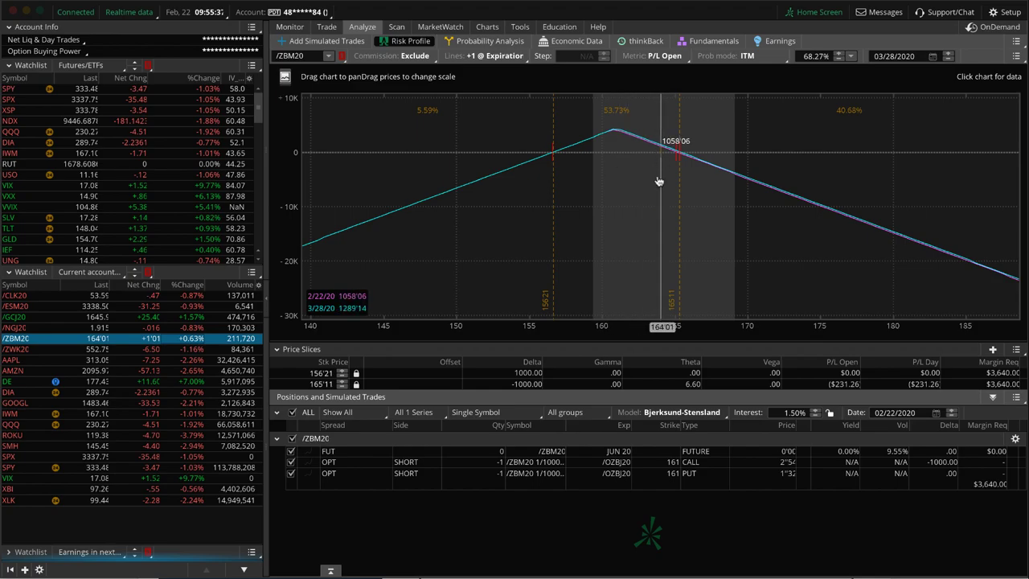
# Step: Rescale the /ZBM20 P/L chart to prices 150–168, then show its option chain and position
pyautogui.moveTo(602, 328); pyautogui.dragTo(798, 341)
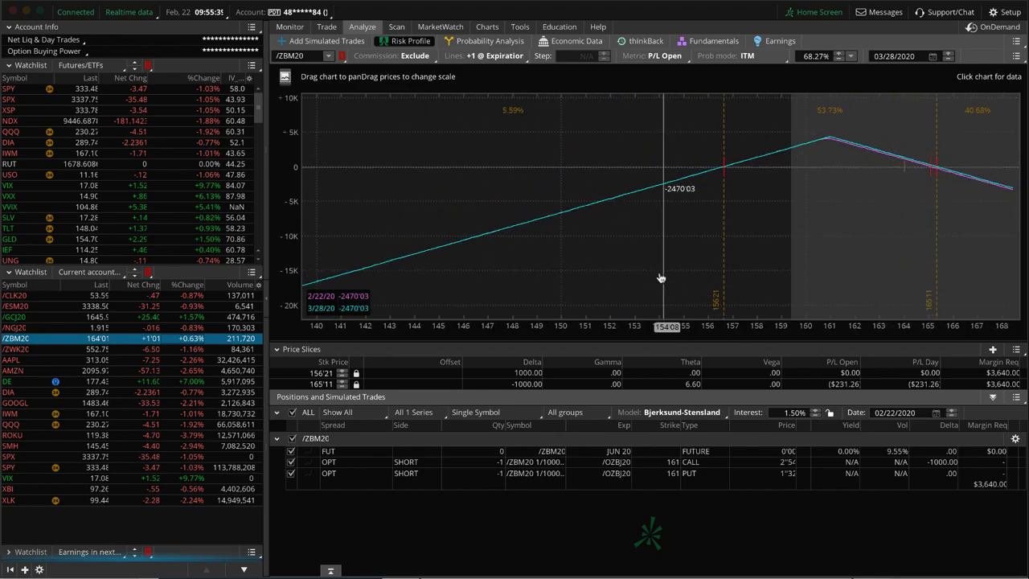
pyautogui.moveTo(650, 271); pyautogui.dragTo(409, 276)
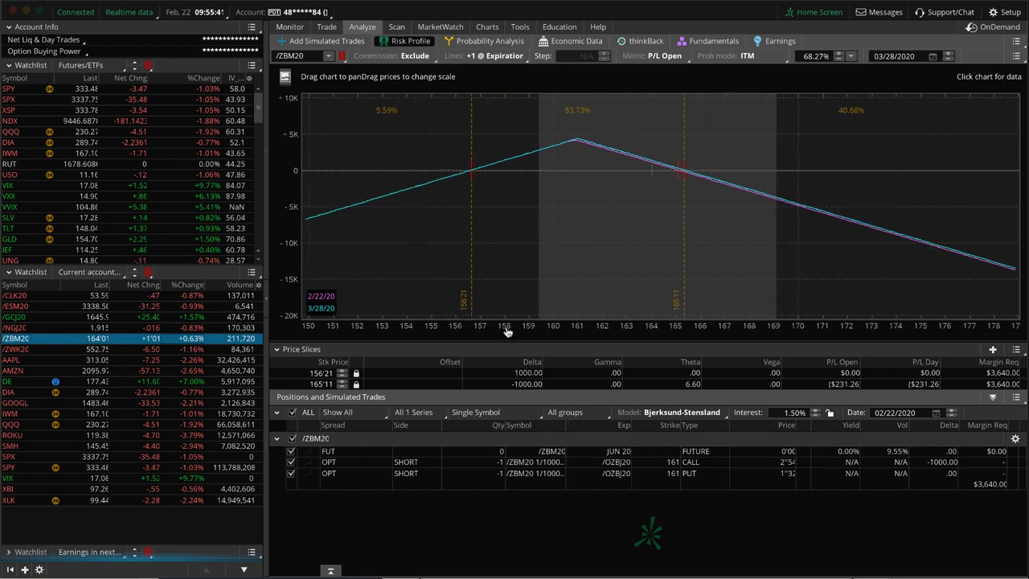
pyautogui.moveTo(505, 329); pyautogui.dragTo(623, 331)
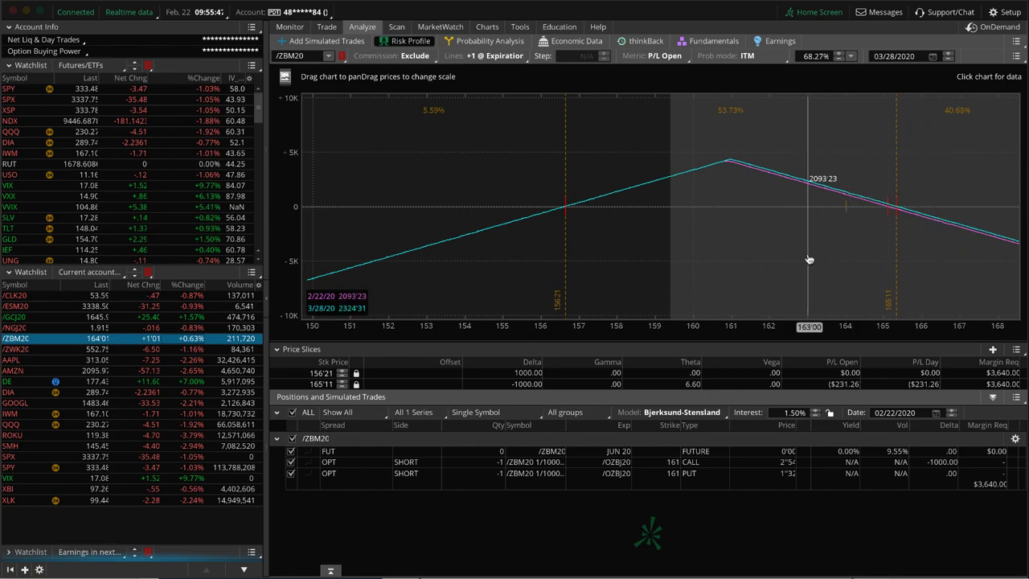
pyautogui.click(325, 27)
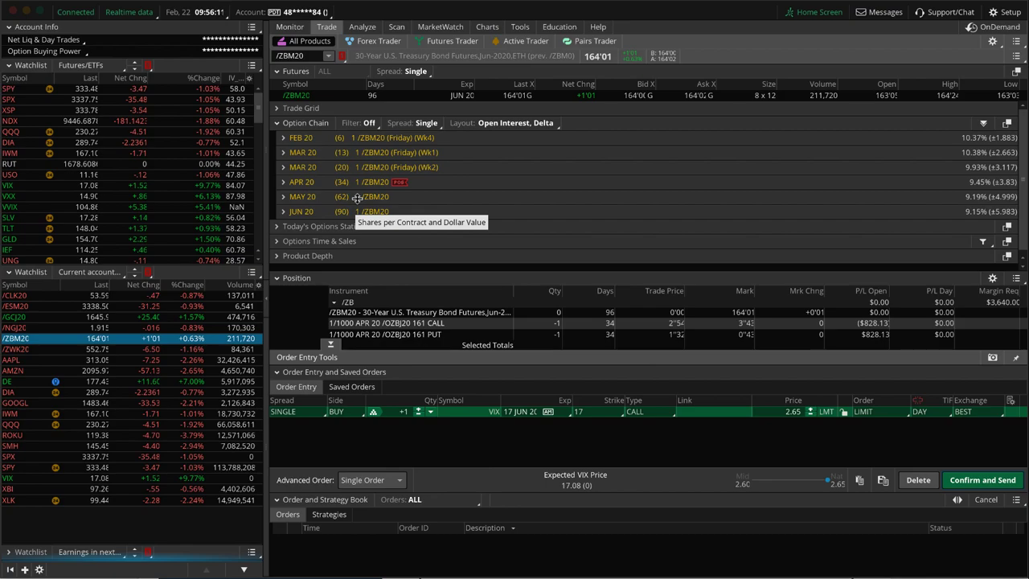
# Step: Check the AAPL 325/335 put spread's risk profile, then return to its option chain and position
pyautogui.click(193, 359)
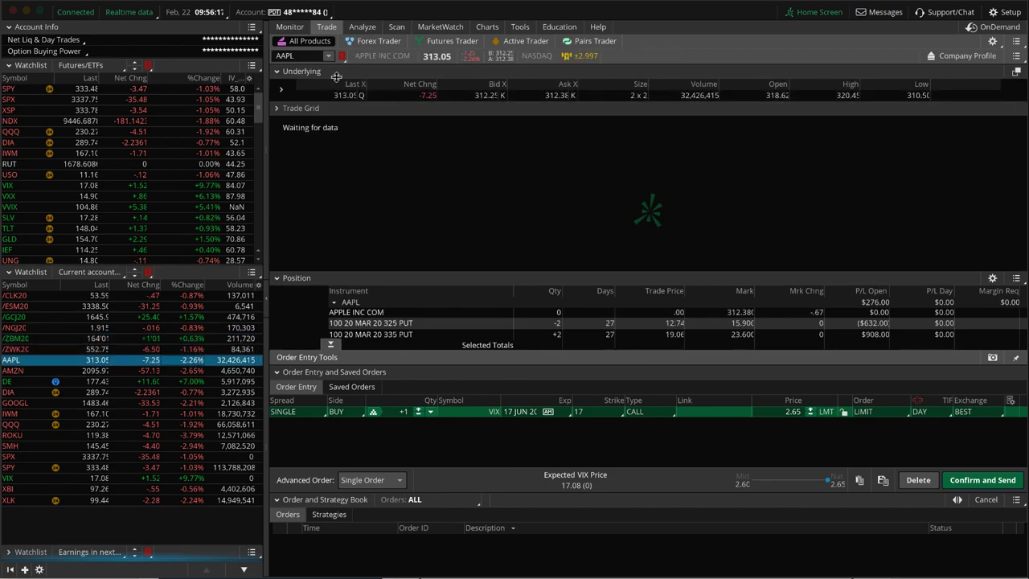
pyautogui.click(362, 26)
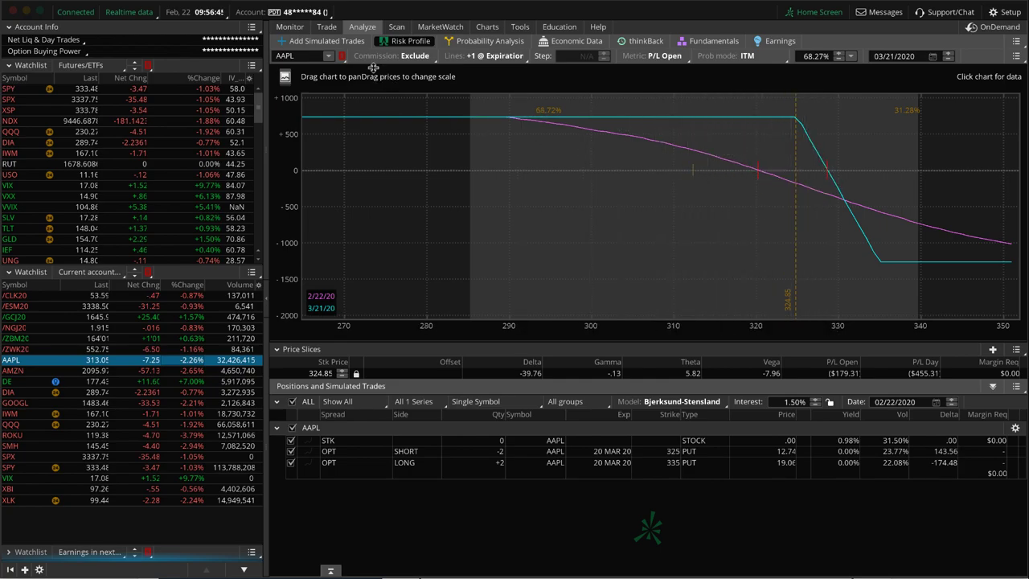
pyautogui.click(327, 27)
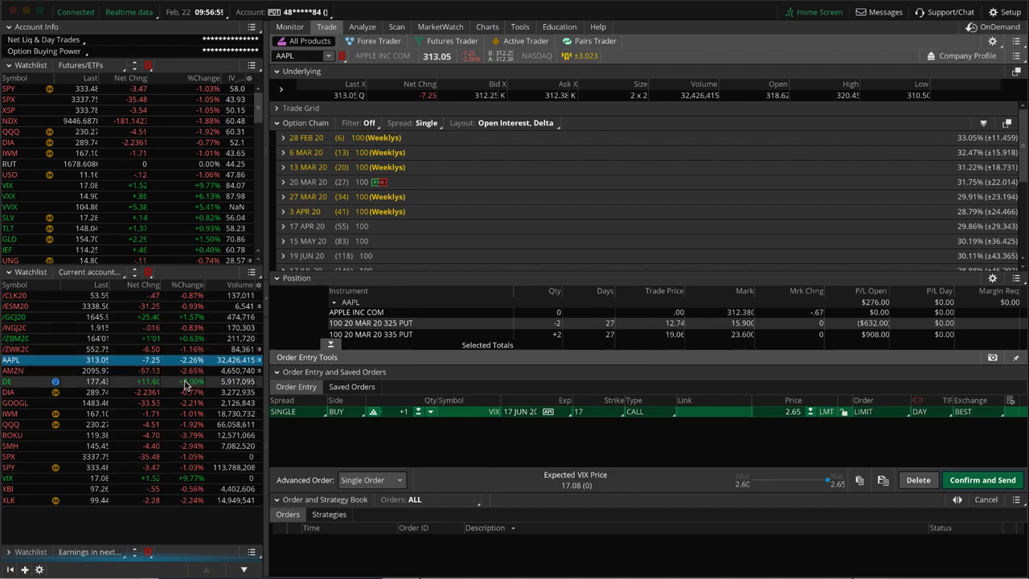
# Step: Chart DE daily and draw a short horizontal line near 171 past the last bar, discarding a freehand stroke
pyautogui.click(184, 382)
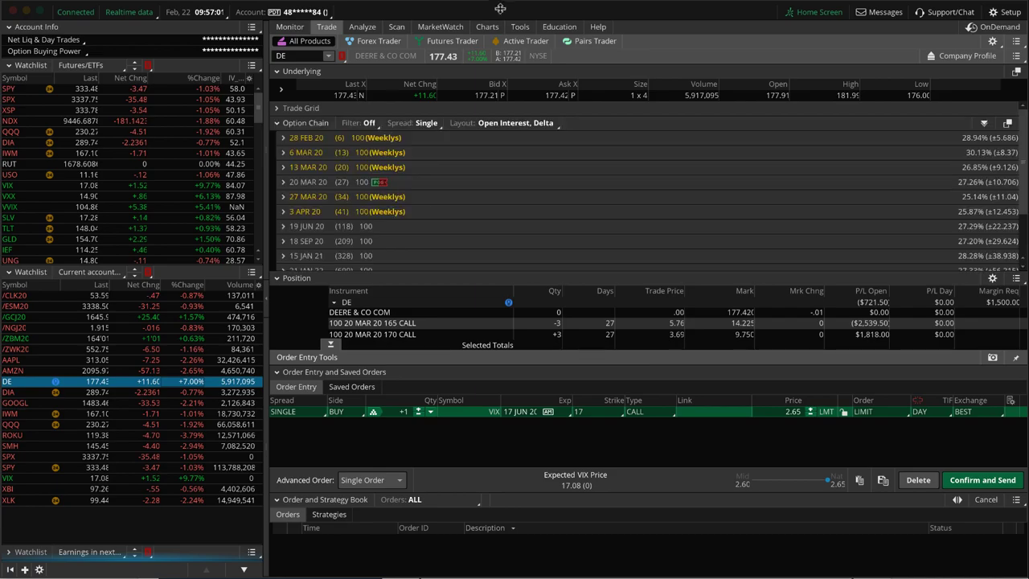
pyautogui.click(487, 26)
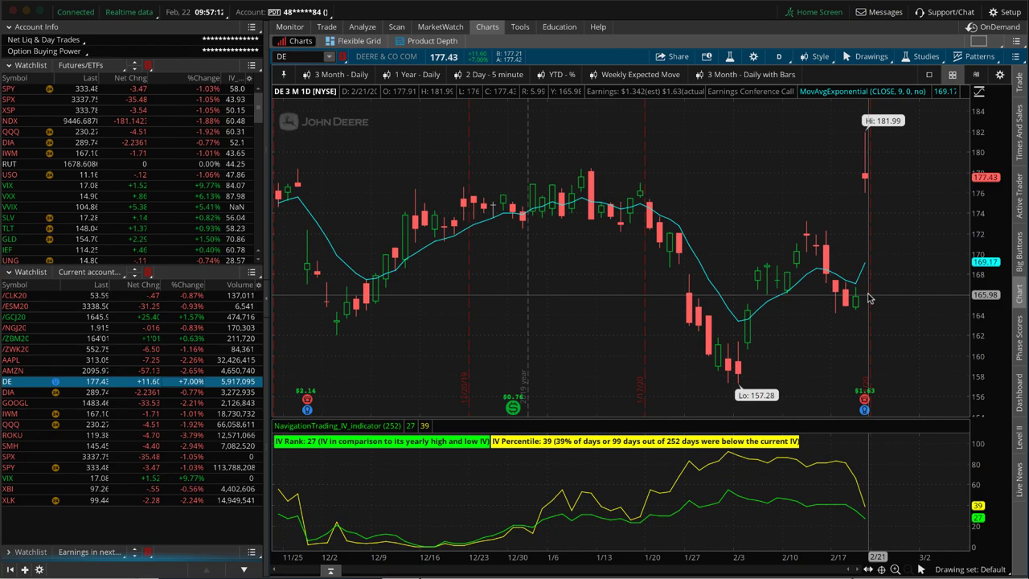
pyautogui.click(873, 57)
pyautogui.moveTo(872, 145)
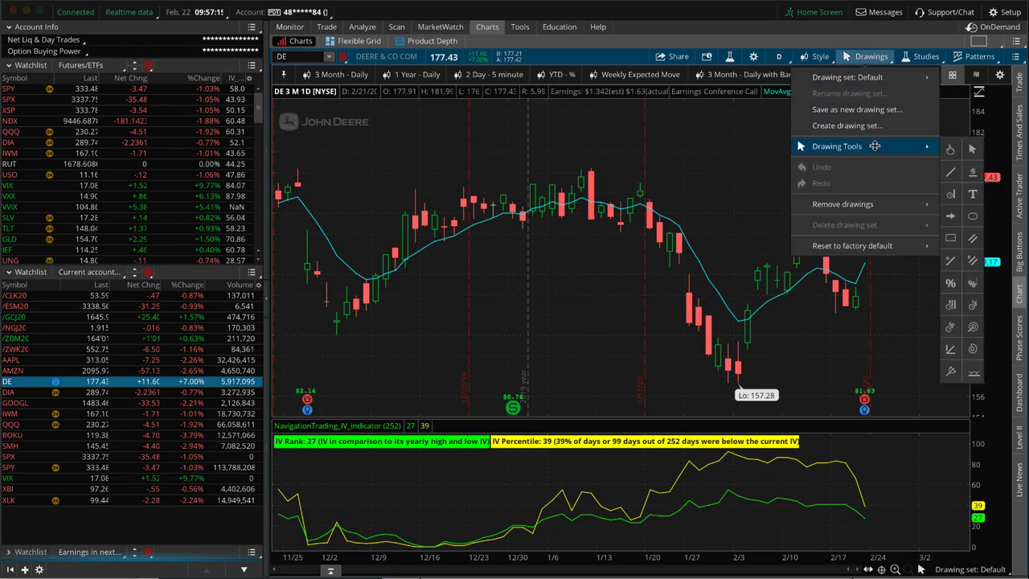
pyautogui.click(957, 170)
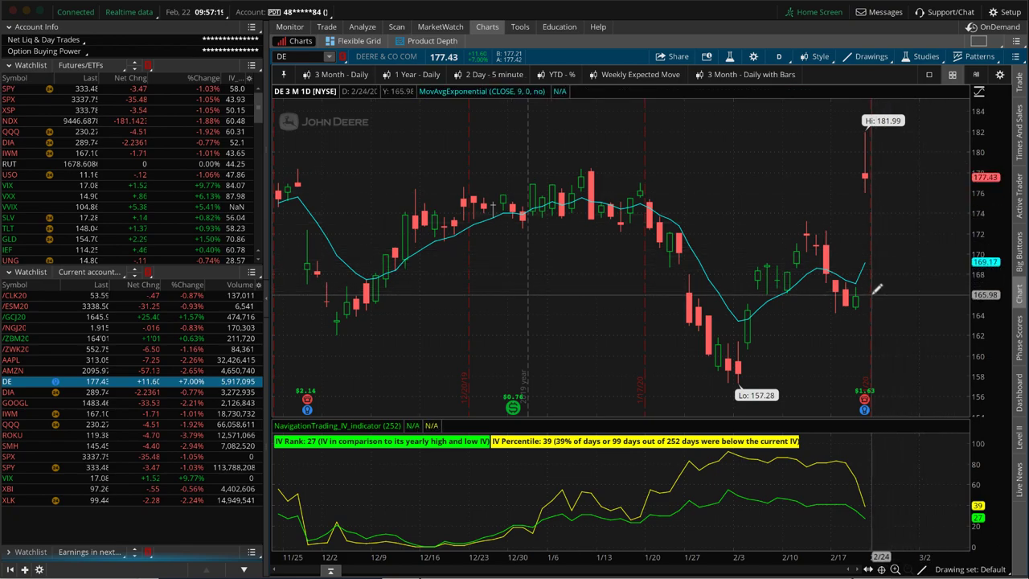
pyautogui.click(865, 242)
pyautogui.click(896, 241)
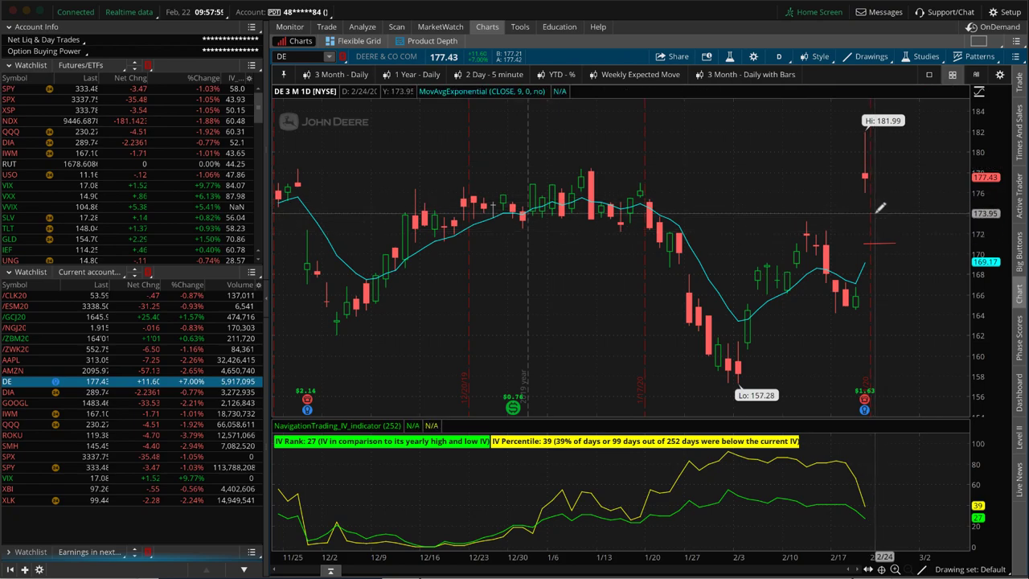
pyautogui.moveTo(876, 207)
pyautogui.mouseDown()
pyautogui.moveTo(900, 207)
pyautogui.moveTo(928, 154)
pyautogui.mouseUp()
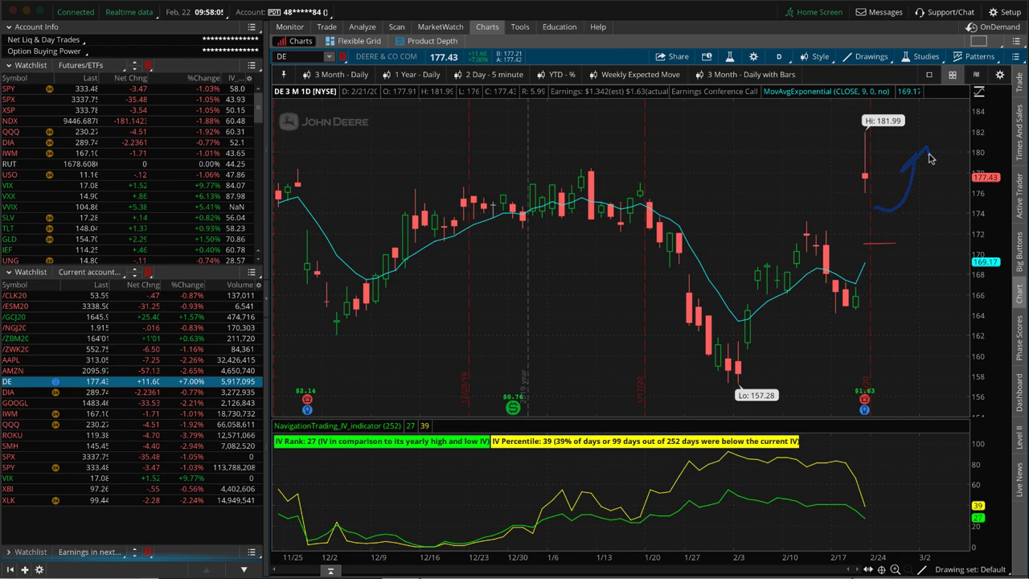
pyautogui.press('Escape')
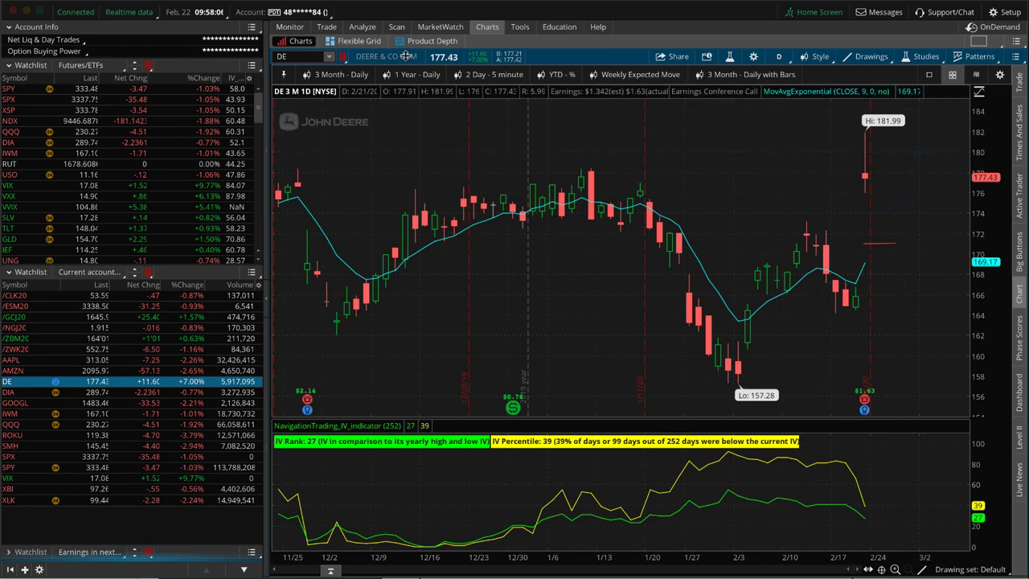
# Step: Show DE's risk profile, then graph only DIA's 297/302 call spread over a wider price range
pyautogui.click(359, 27)
pyautogui.click(341, 63)
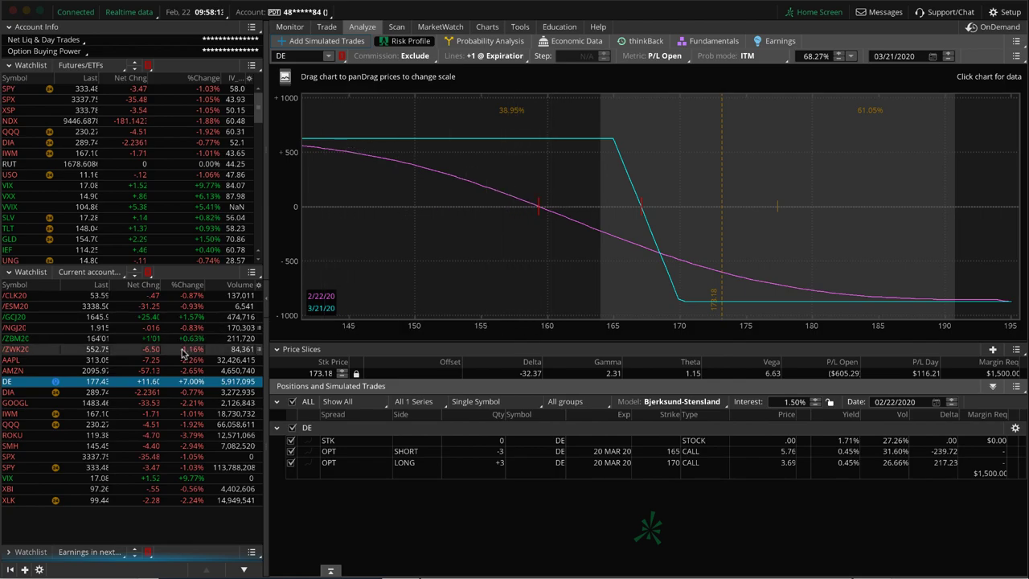
pyautogui.click(186, 394)
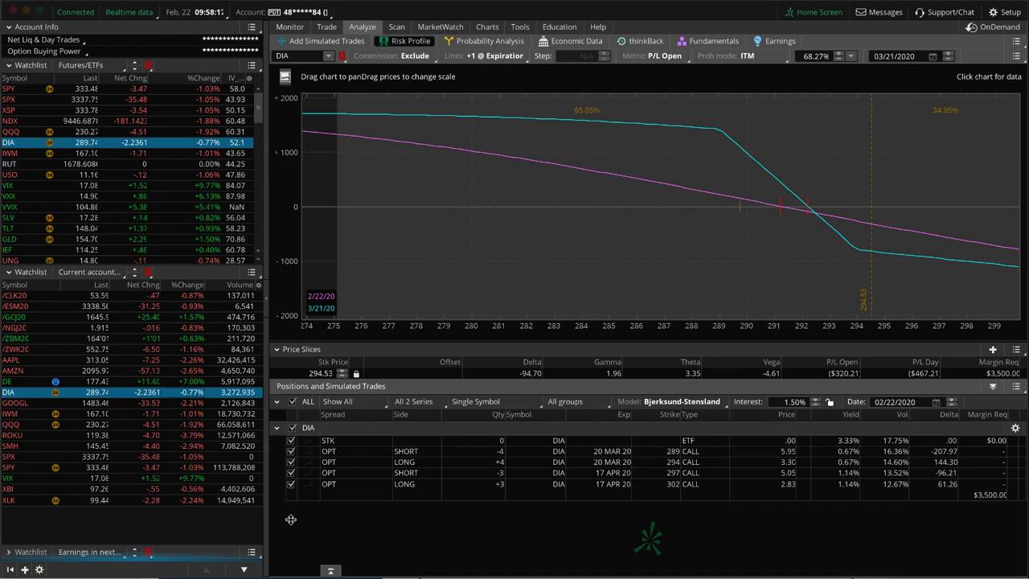
pyautogui.click(291, 473)
pyautogui.click(291, 485)
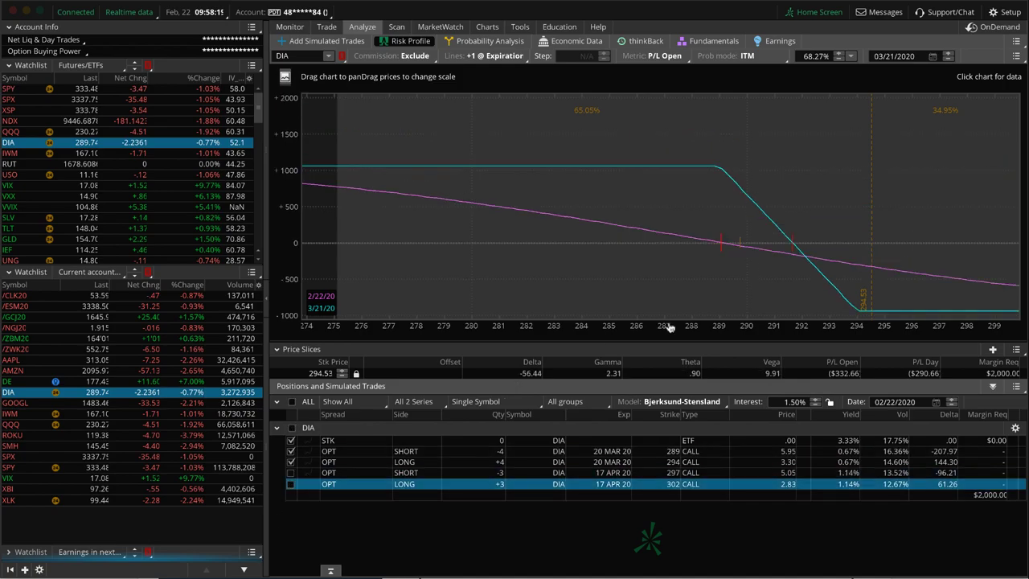
pyautogui.click(291, 451)
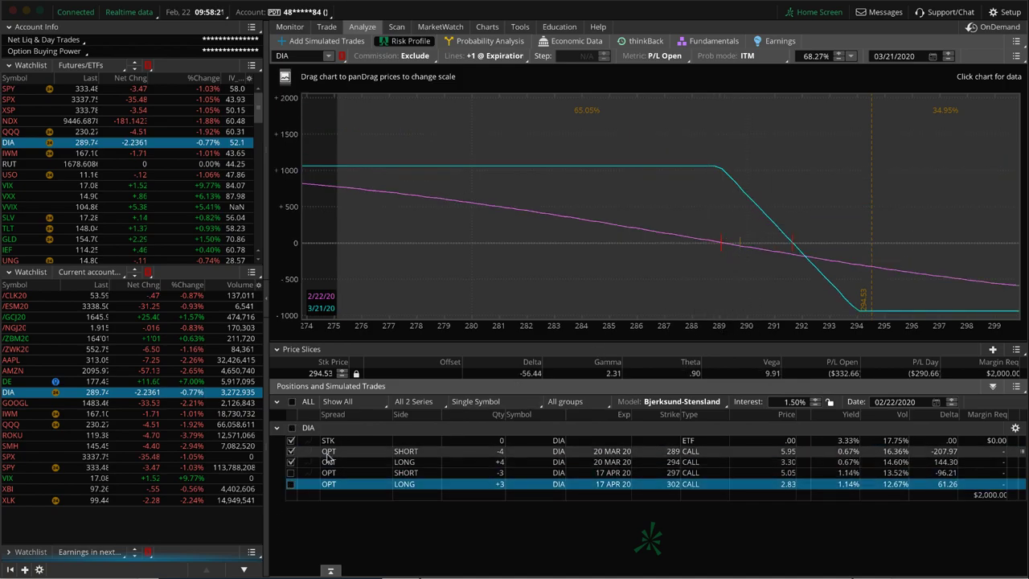
pyautogui.click(291, 465)
pyautogui.click(291, 463)
pyautogui.click(291, 472)
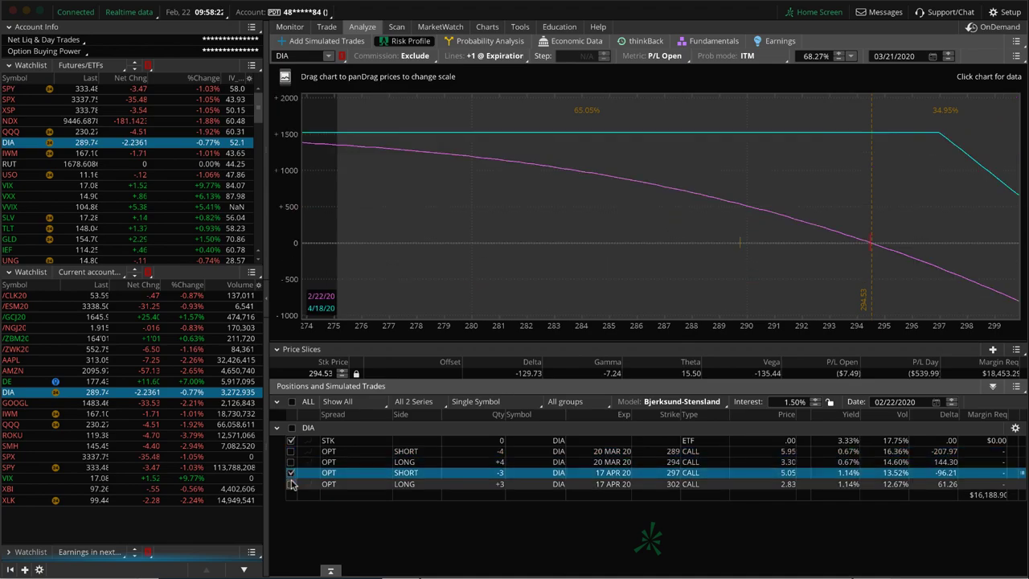
pyautogui.click(291, 484)
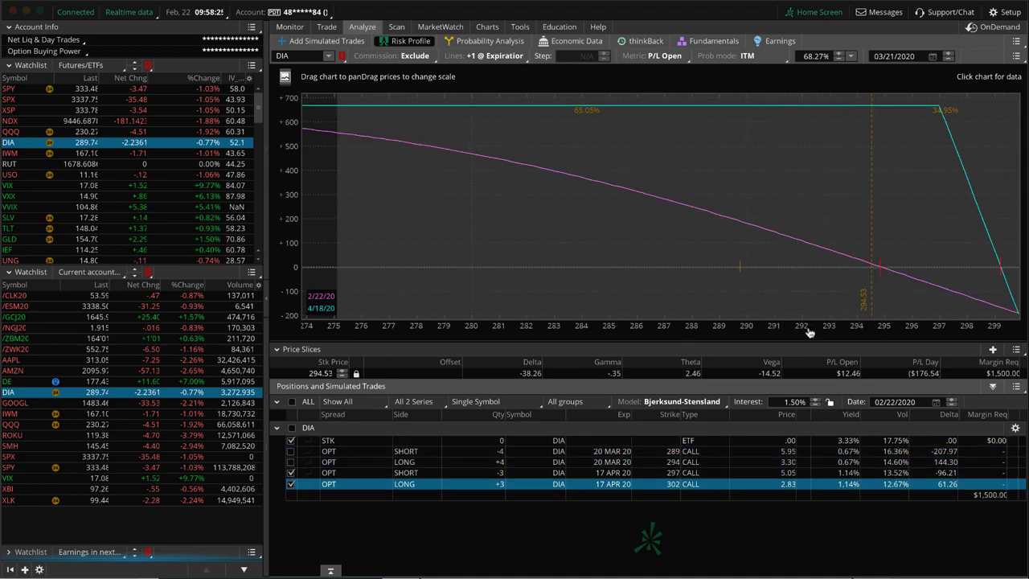
pyautogui.moveTo(804, 324); pyautogui.dragTo(607, 278)
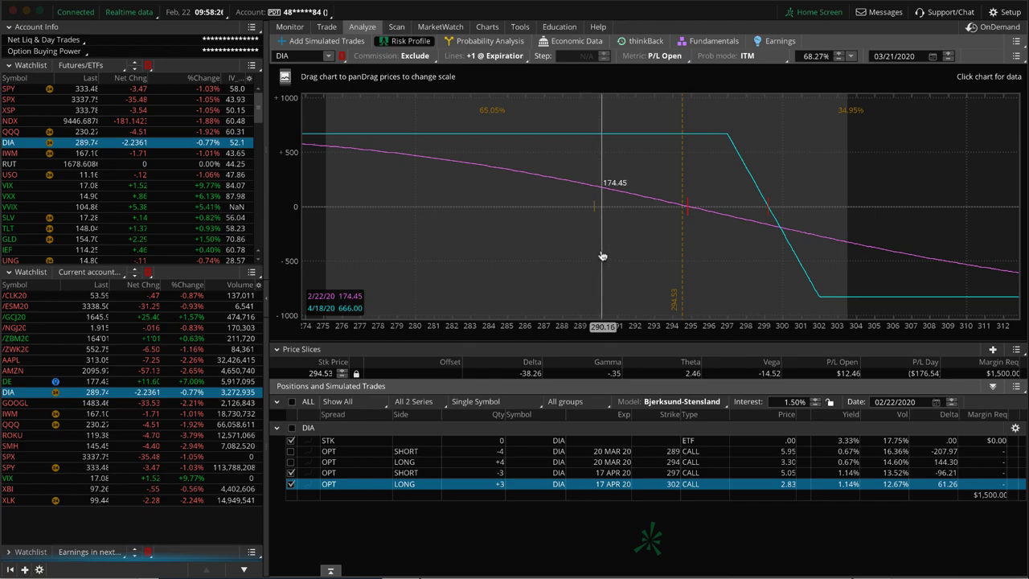
# Step: Step through GOOGL and IWM, then exclude QQQ's March 226/229 calls, keeping its April 235/240 spread
pyautogui.click(191, 403)
pyautogui.click(189, 414)
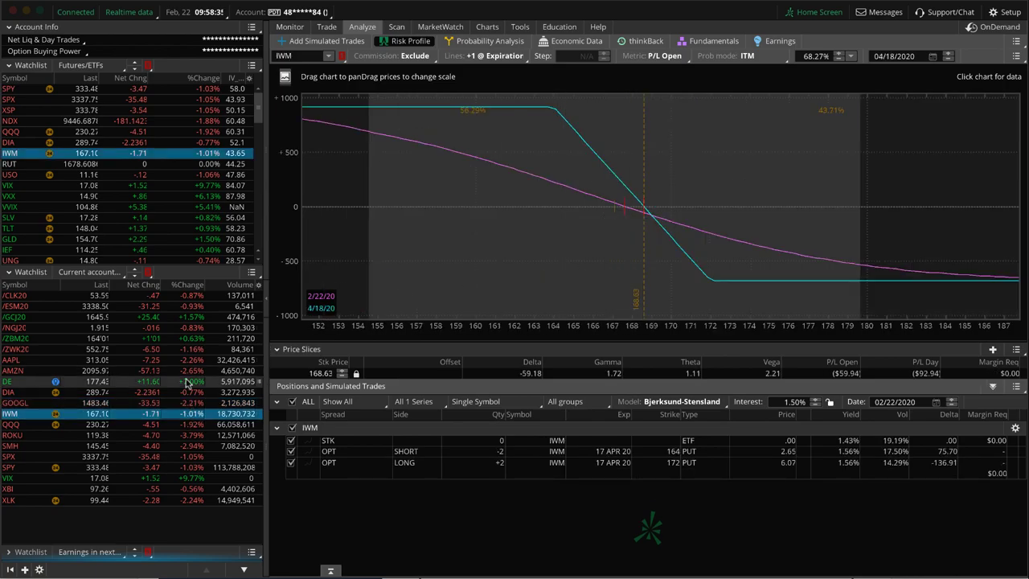
pyautogui.click(190, 425)
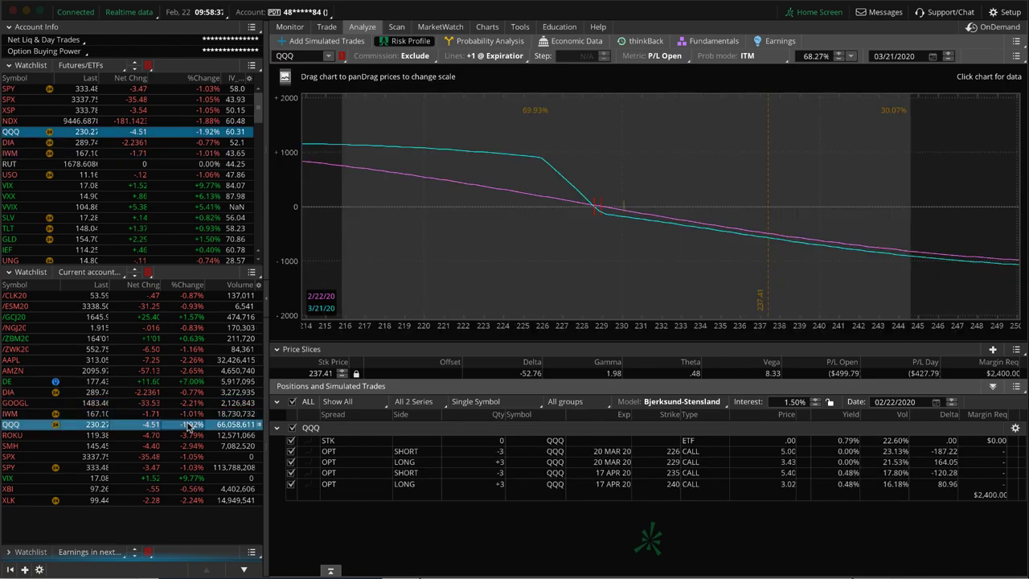
pyautogui.click(291, 485)
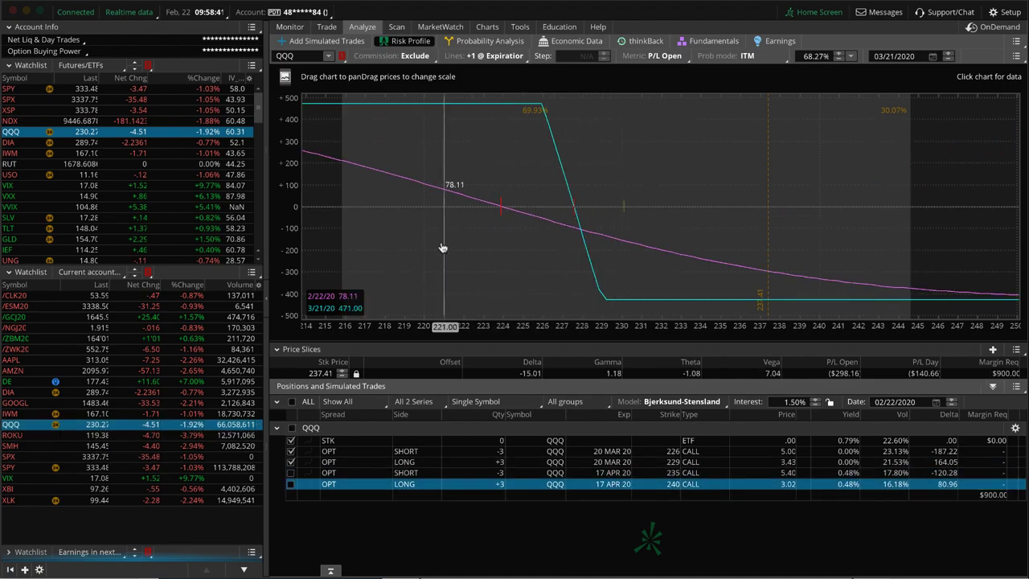
pyautogui.click(291, 450)
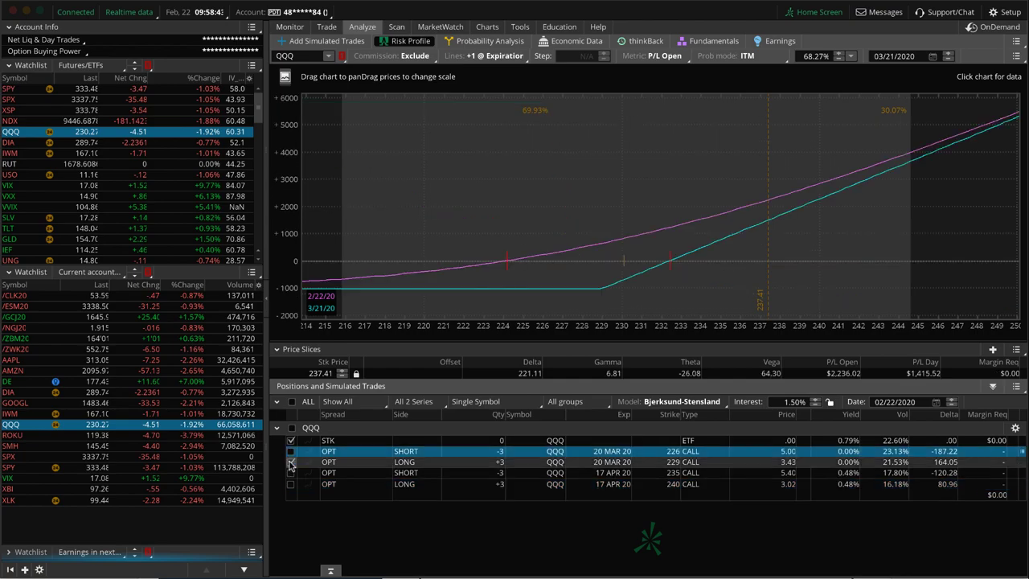
pyautogui.click(291, 462)
pyautogui.click(291, 473)
pyautogui.click(291, 484)
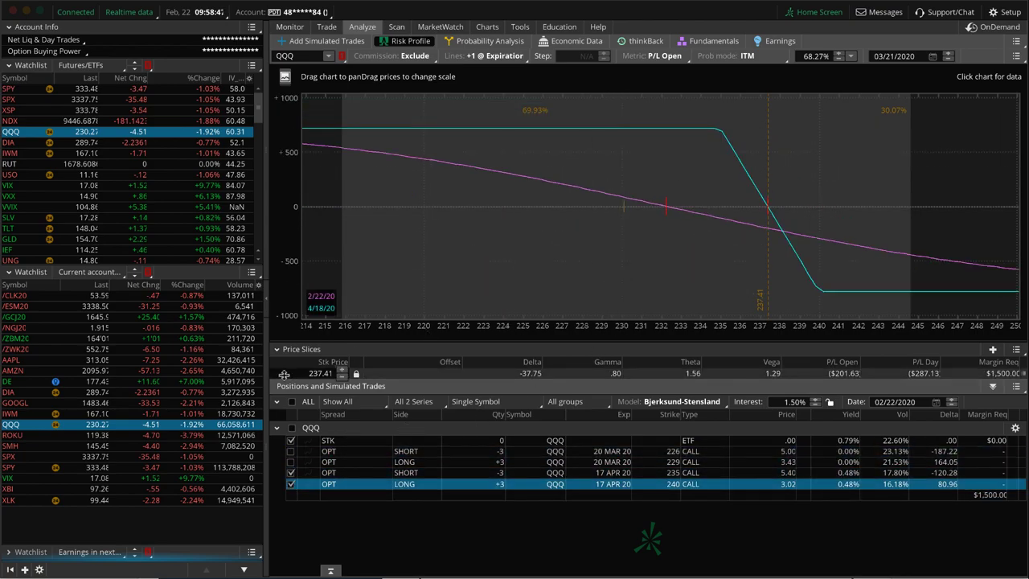
# Step: Delete the simulated SPY May 365 call and 330 put legs, then graph VIX's 16/23 calls
pyautogui.click(190, 446)
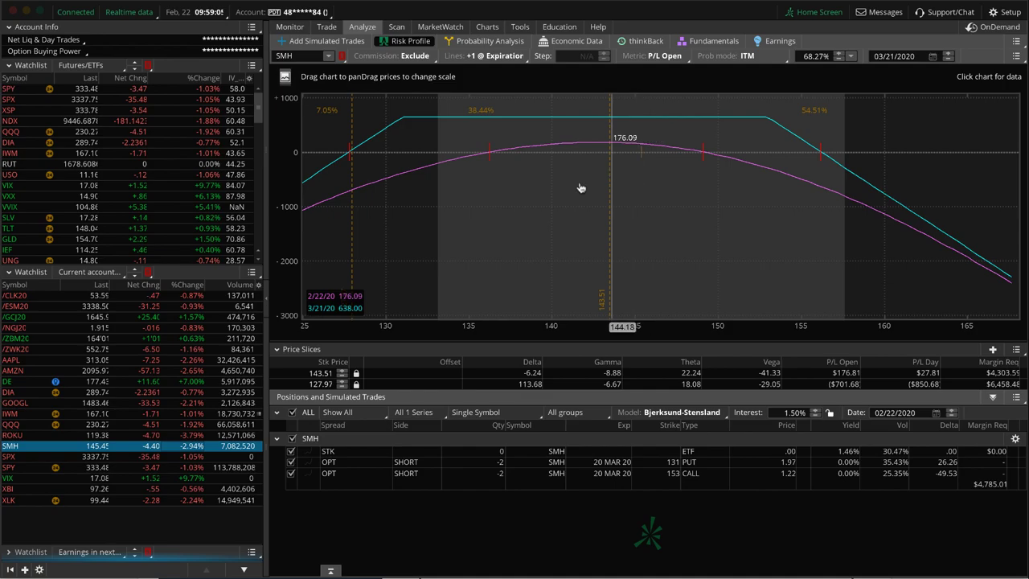
pyautogui.click(193, 468)
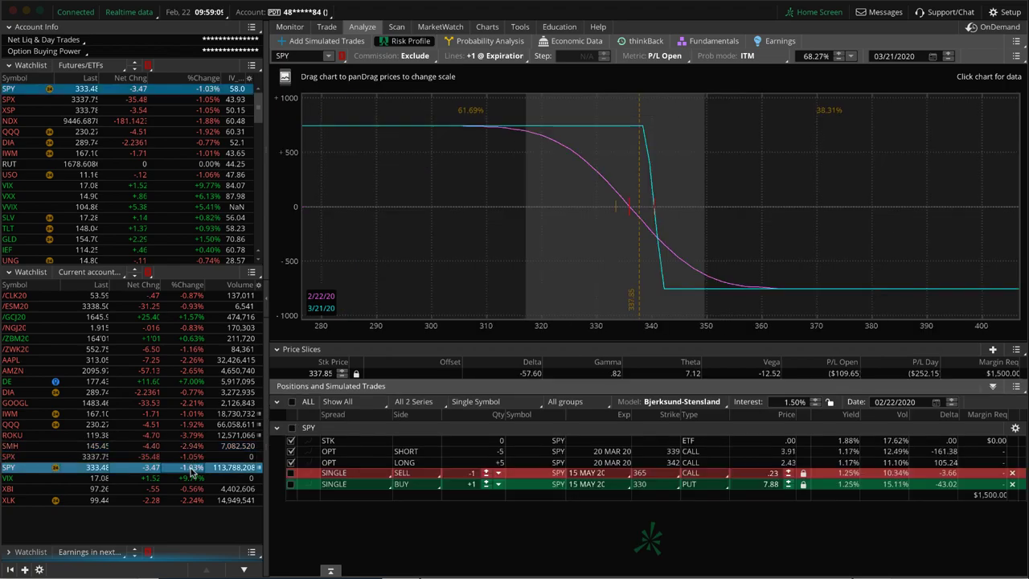
pyautogui.click(1012, 473)
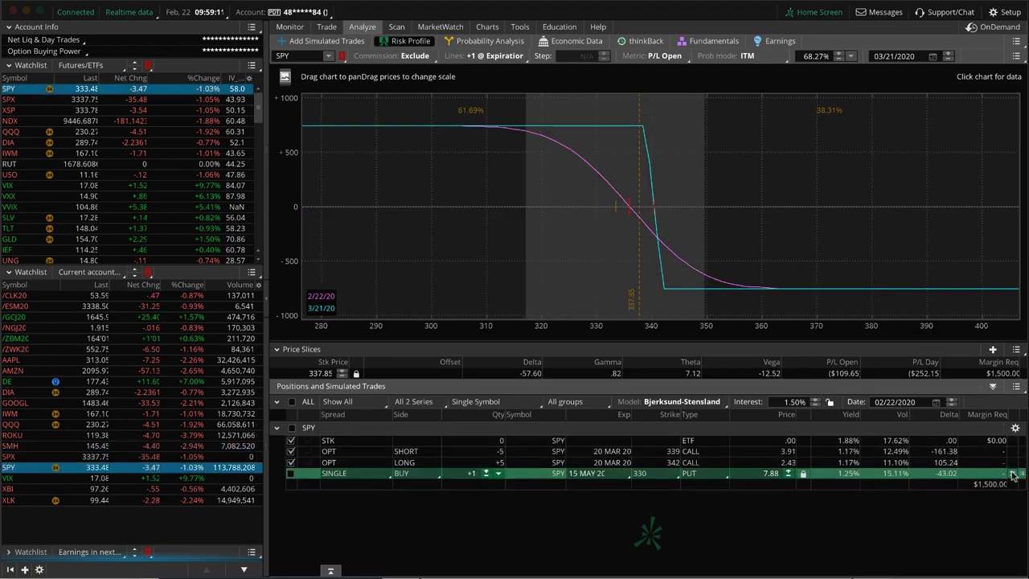
pyautogui.click(1012, 475)
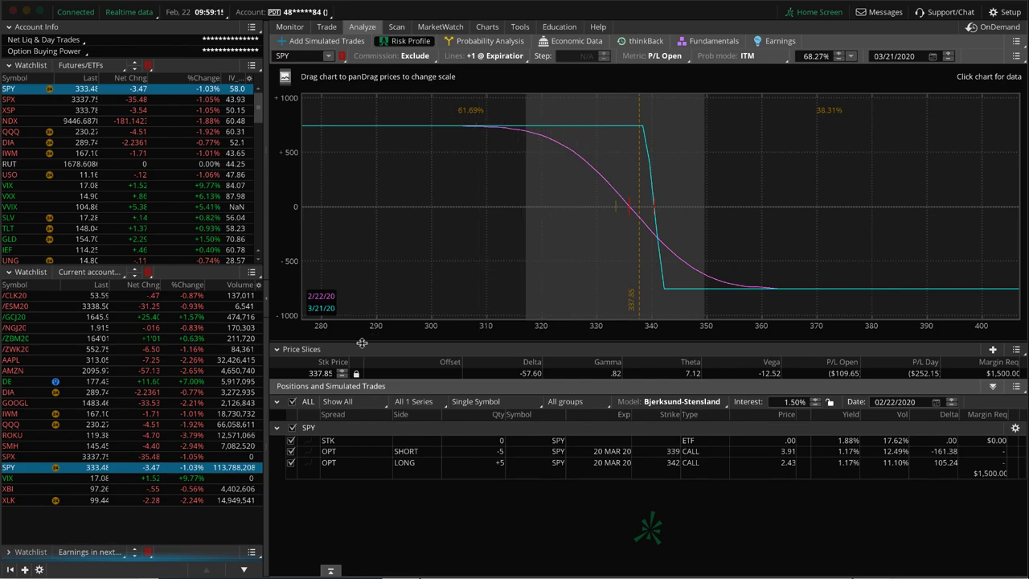
pyautogui.click(188, 477)
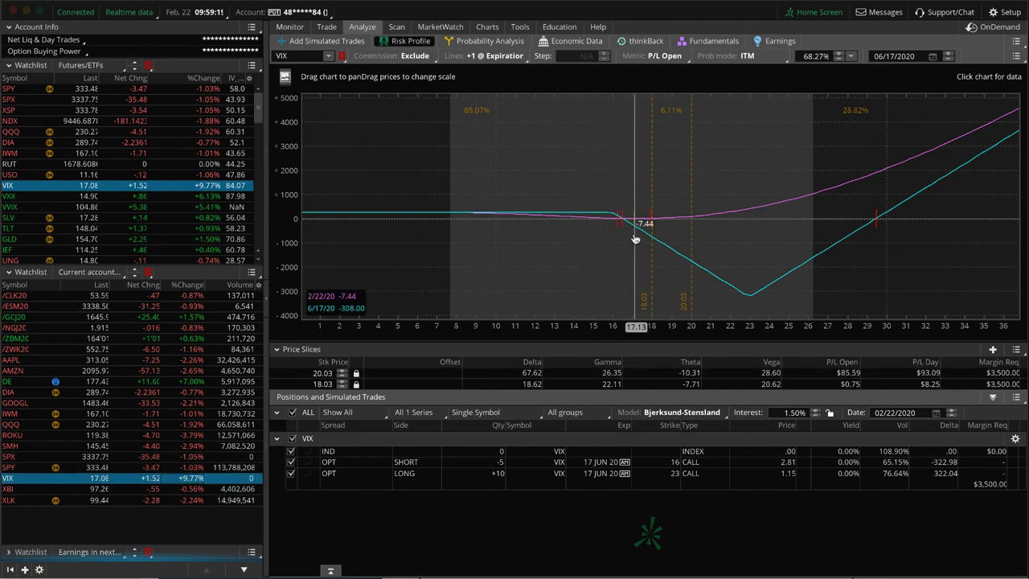
# Step: Drag VIX's second price slice to 17.09, then chart SPX's 3-month daily view with IV Rank 44
pyautogui.moveTo(651, 235); pyautogui.dragTo(634, 232)
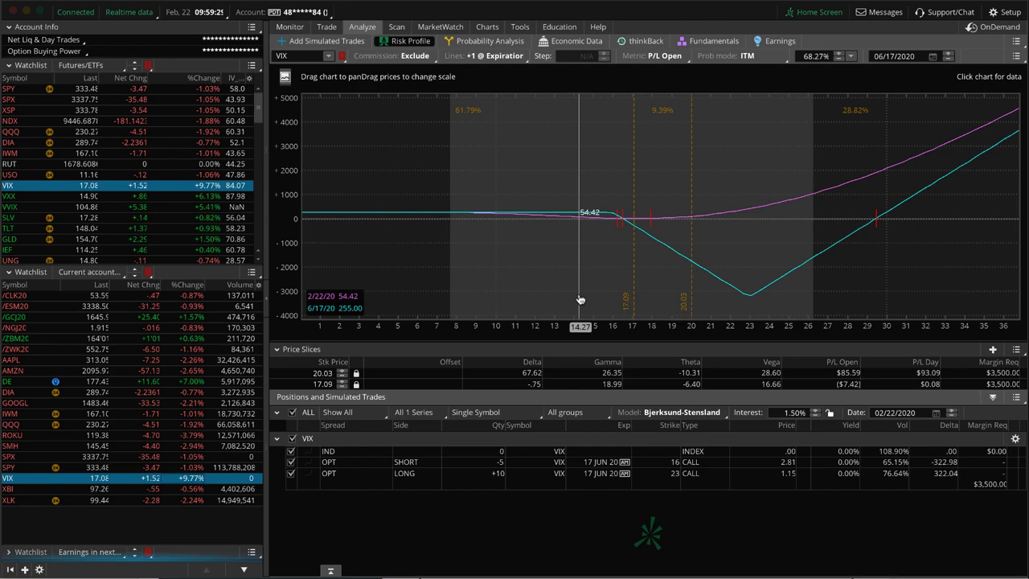
pyautogui.click(193, 458)
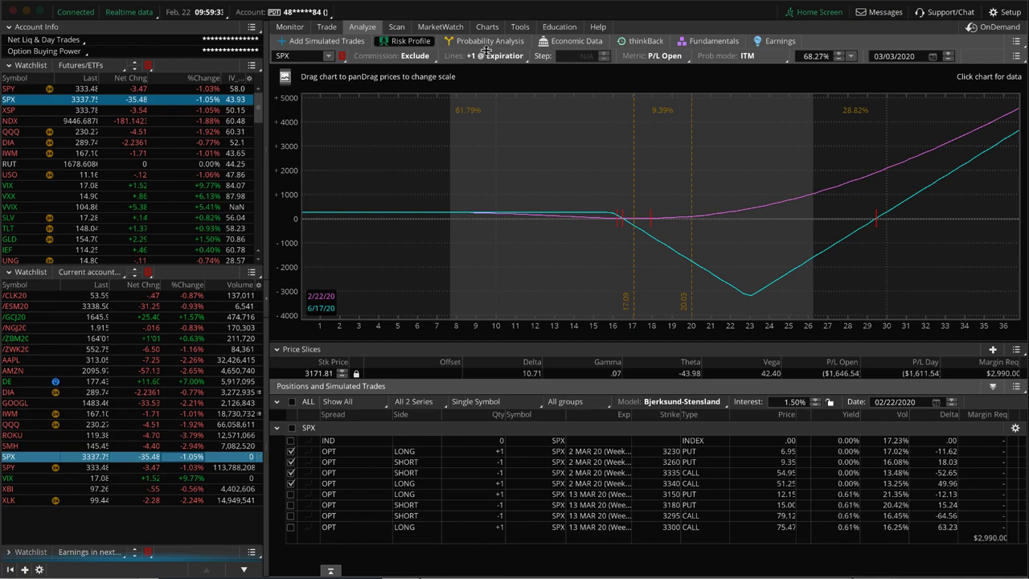
pyautogui.click(486, 26)
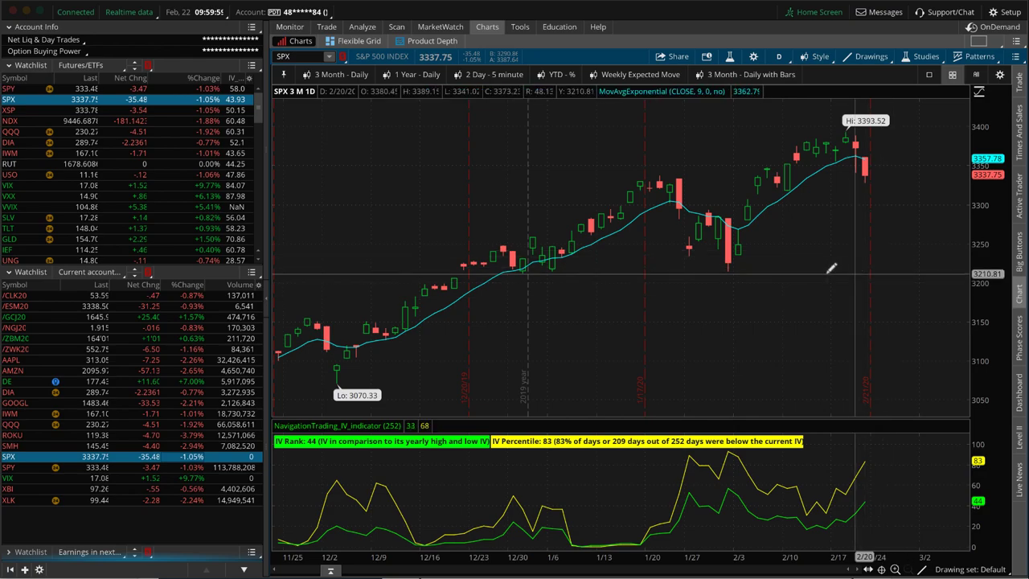
# Step: Check VIX's chart and trade page, then graph XLK's 20 MAR 20 100/105 put spread
pyautogui.click(138, 480)
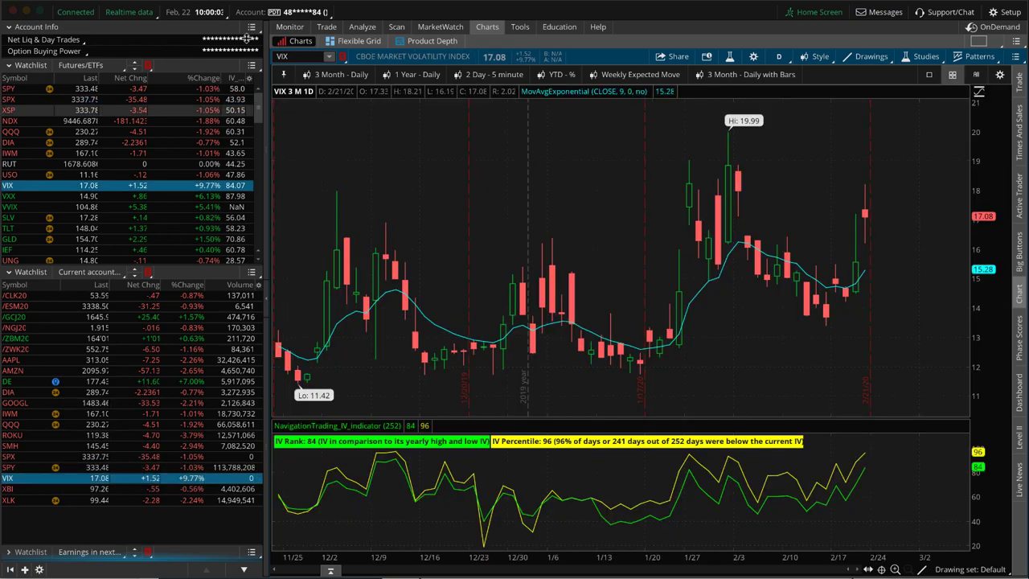
pyautogui.click(327, 26)
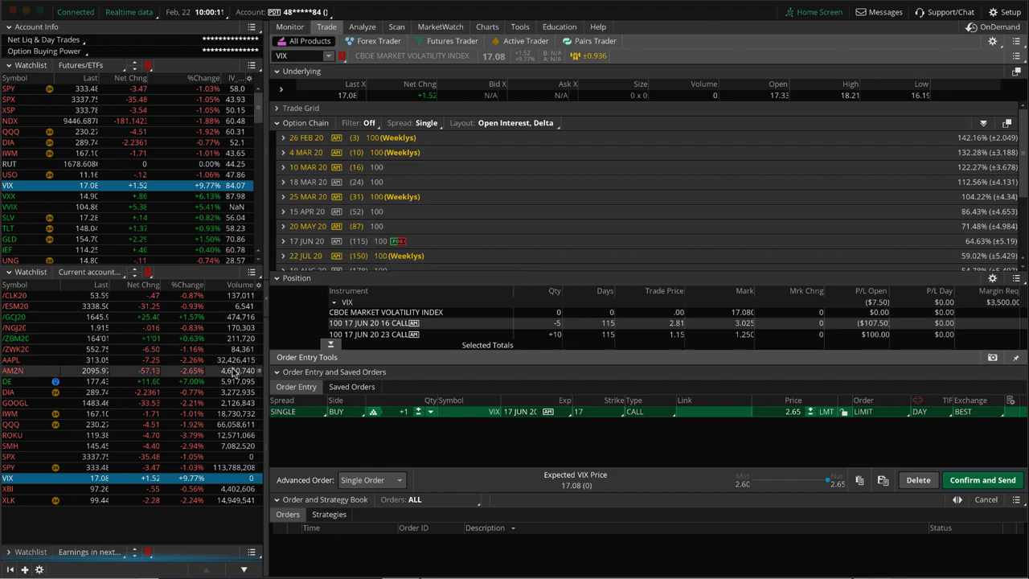
pyautogui.click(194, 500)
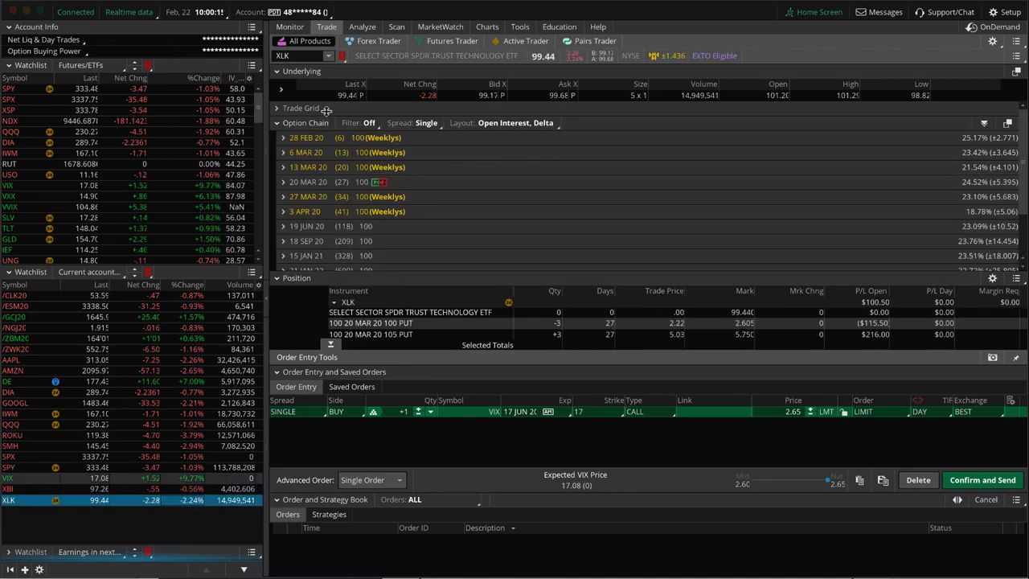
pyautogui.click(363, 30)
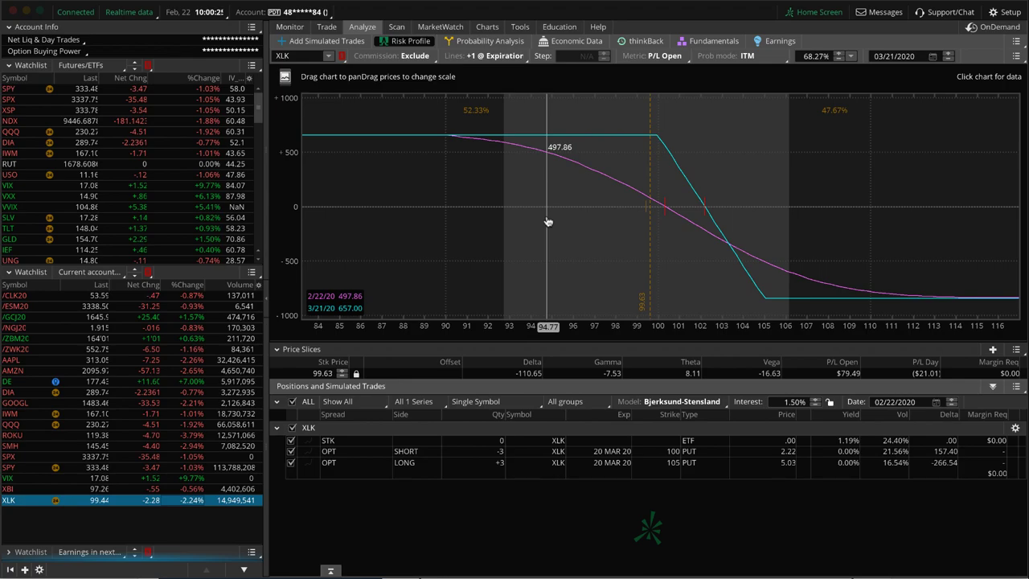
# Step: Chart the /ESM20 E-mini S&P futures on the 3-month daily view
pyautogui.click(125, 311)
pyautogui.click(487, 26)
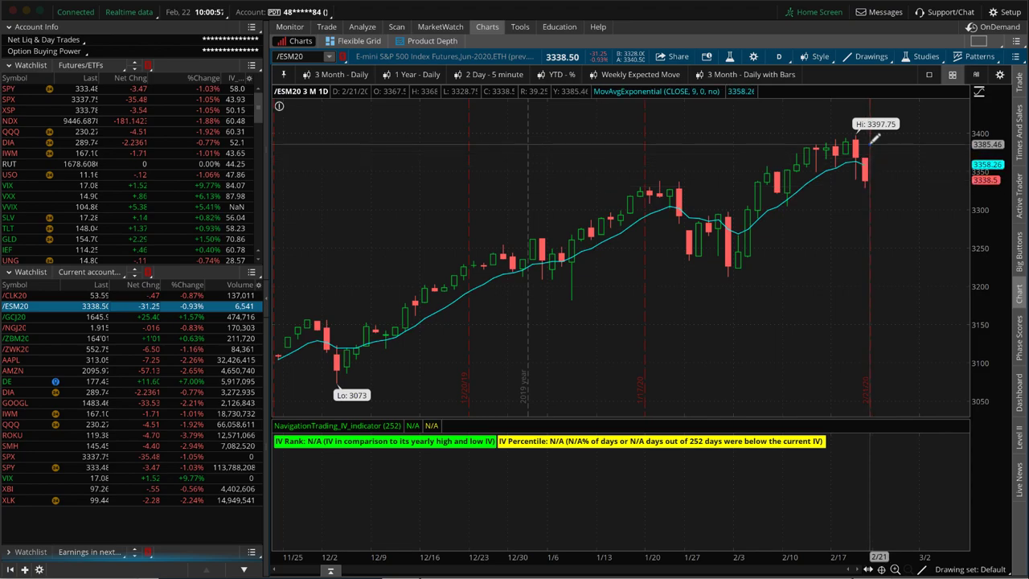
pyautogui.moveTo(872, 150)
pyautogui.mouseDown()
pyautogui.moveTo(882, 211)
pyautogui.moveTo(891, 180)
pyautogui.moveTo(901, 186)
pyautogui.moveTo(906, 275)
pyautogui.mouseUp()
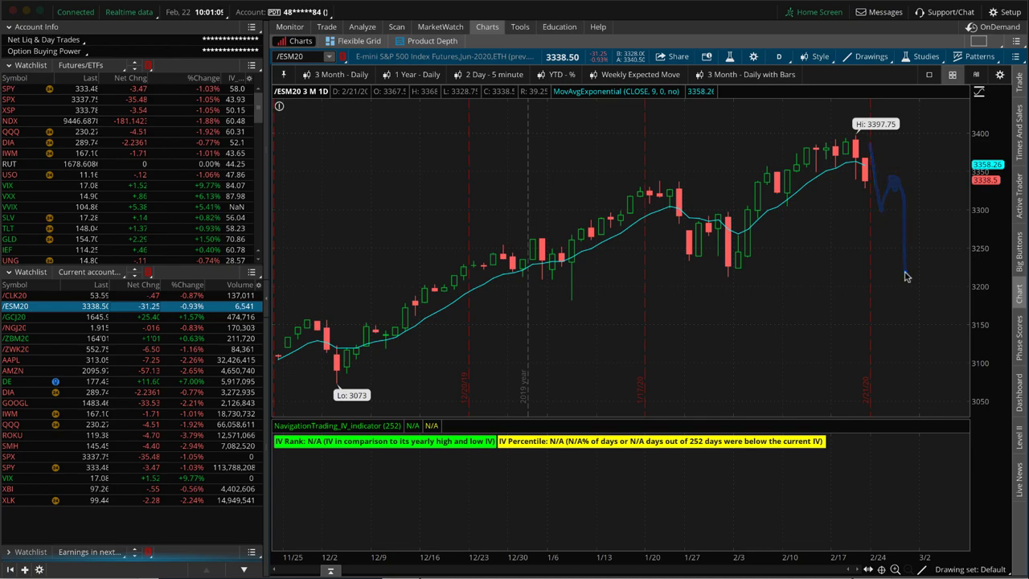
pyautogui.press('Escape')
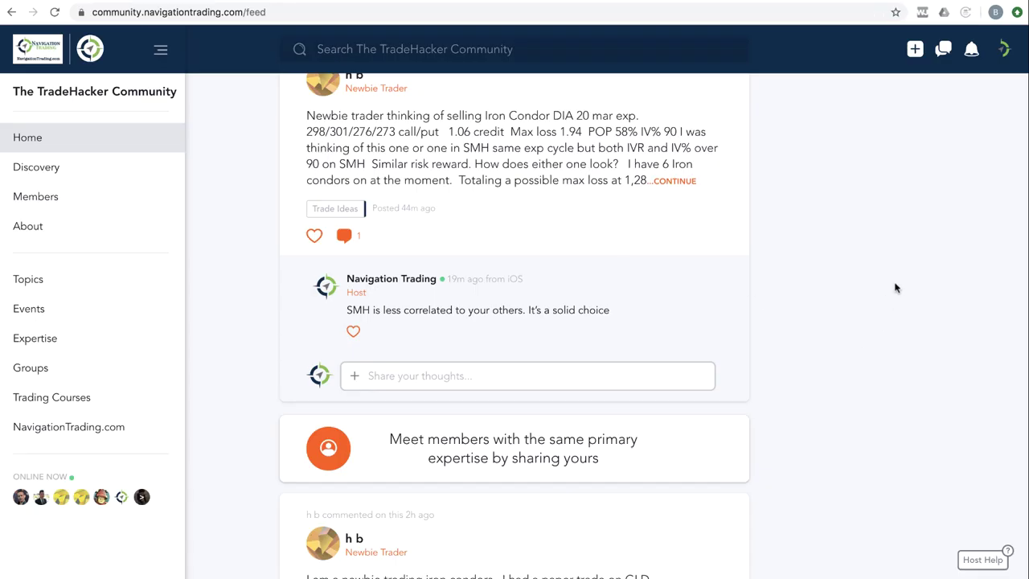
# Step: From the notifications bell, open Notifications Settings showing Mobile delivery
pyautogui.scroll(10, 898, 271)
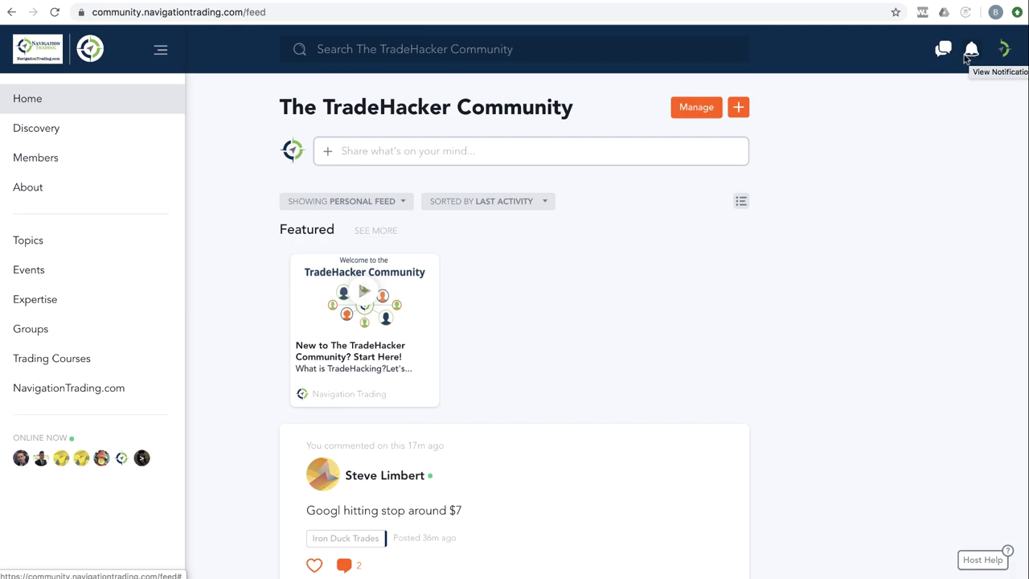
pyautogui.click(970, 55)
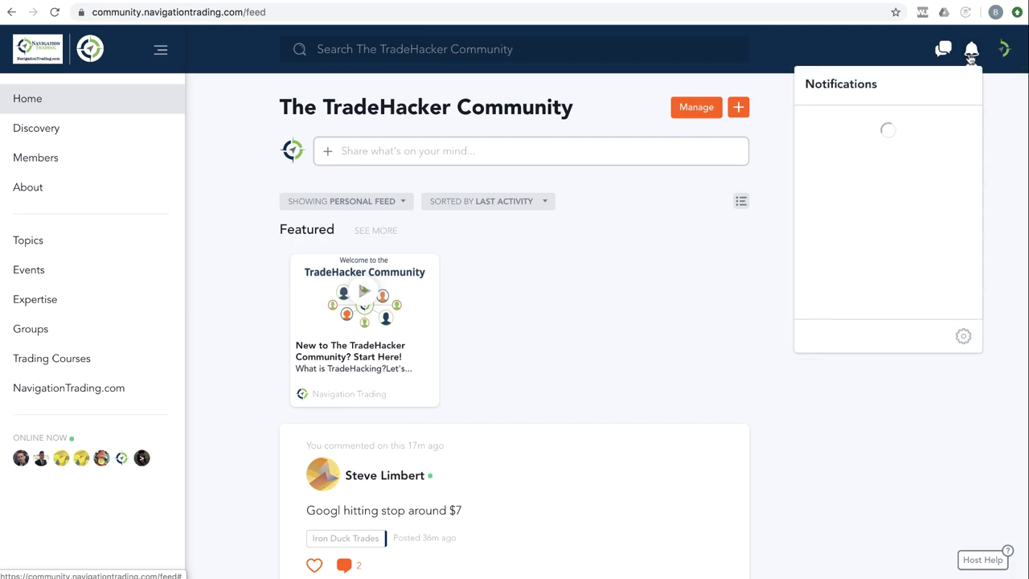
pyautogui.click(963, 337)
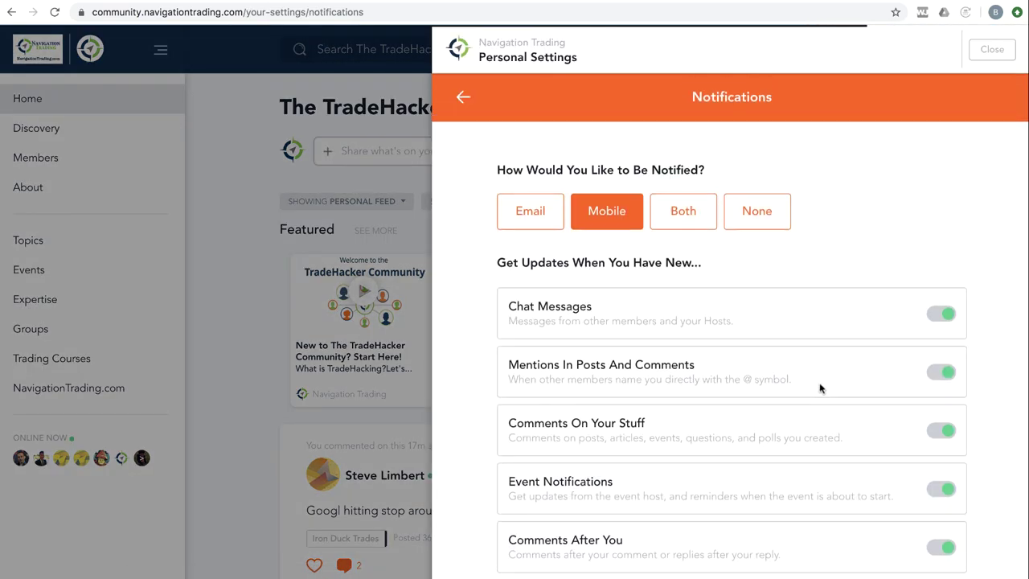
# Step: Scroll through the notification preferences, keep Mobile delivery, and close the panel
pyautogui.scroll(-2, 820, 385)
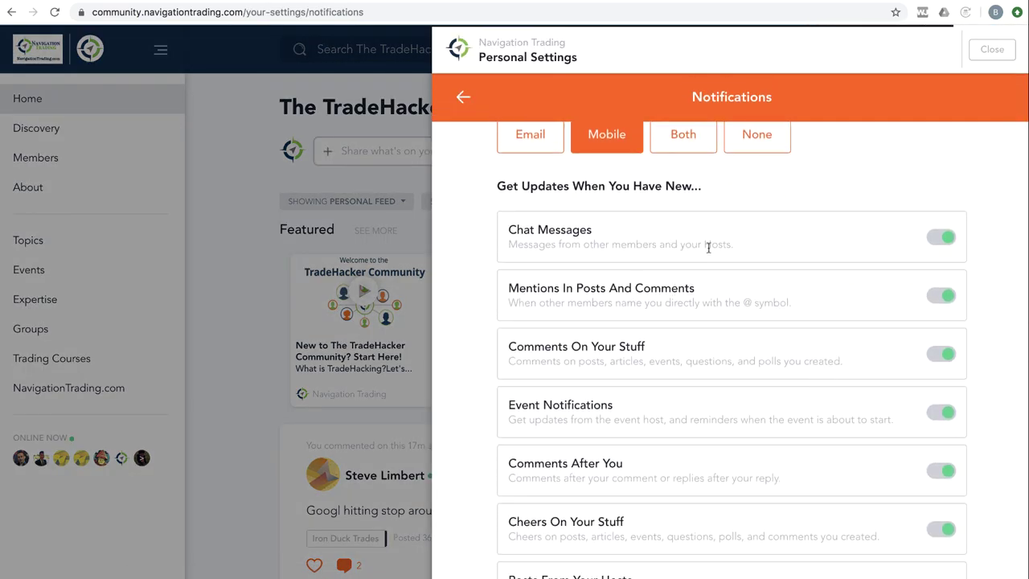
pyautogui.scroll(-2, 710, 351)
pyautogui.scroll(-15, 712, 352)
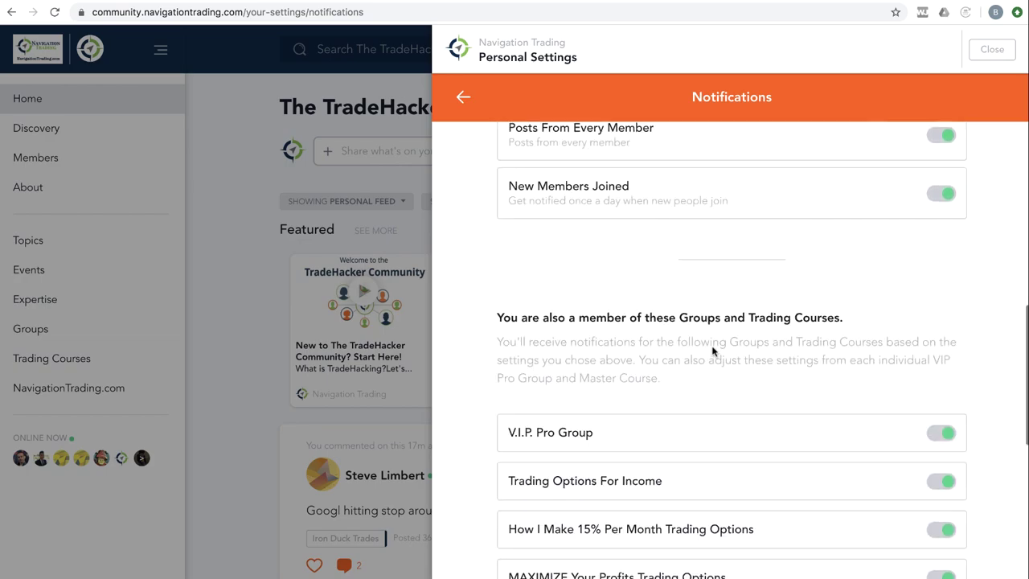
pyautogui.scroll(20, 712, 351)
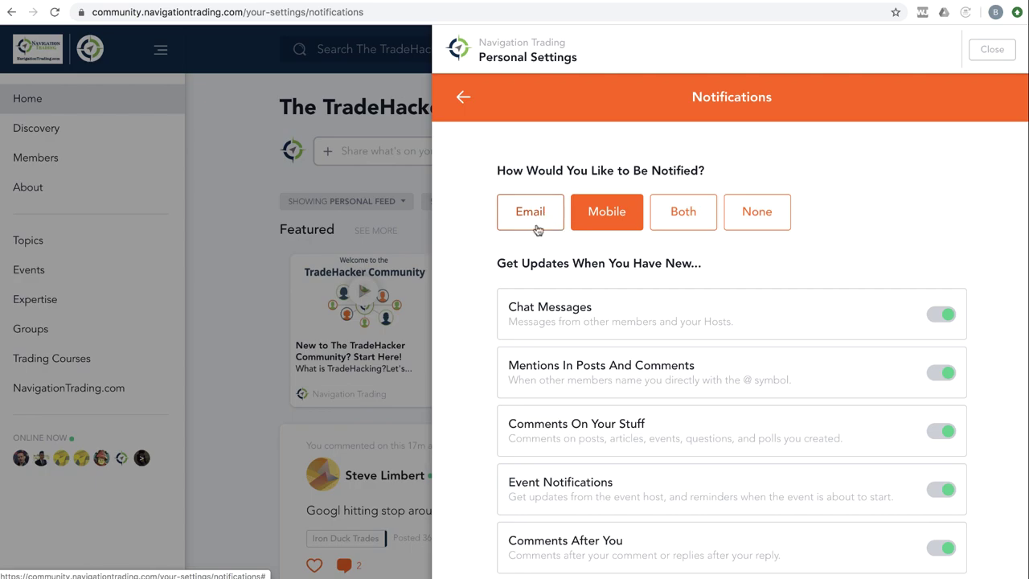
pyautogui.scroll(-5, 804, 451)
pyautogui.scroll(-20, 812, 464)
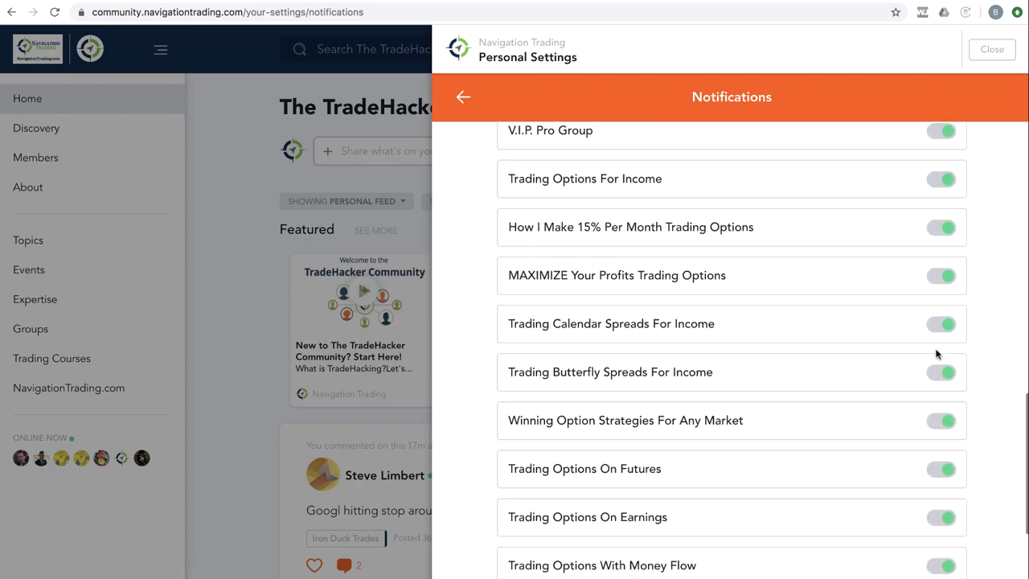
pyautogui.scroll(20, 758, 379)
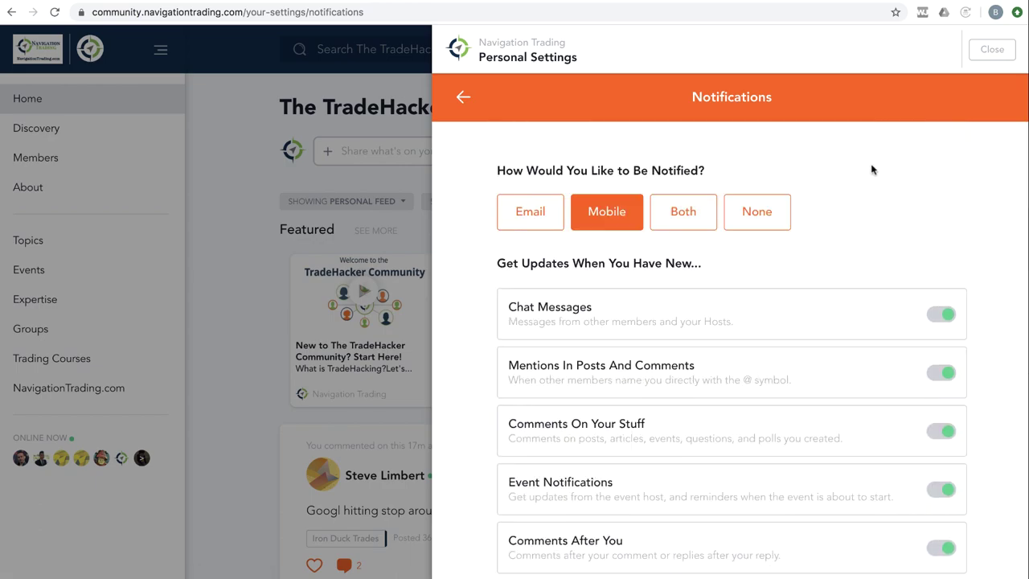
pyautogui.click(995, 51)
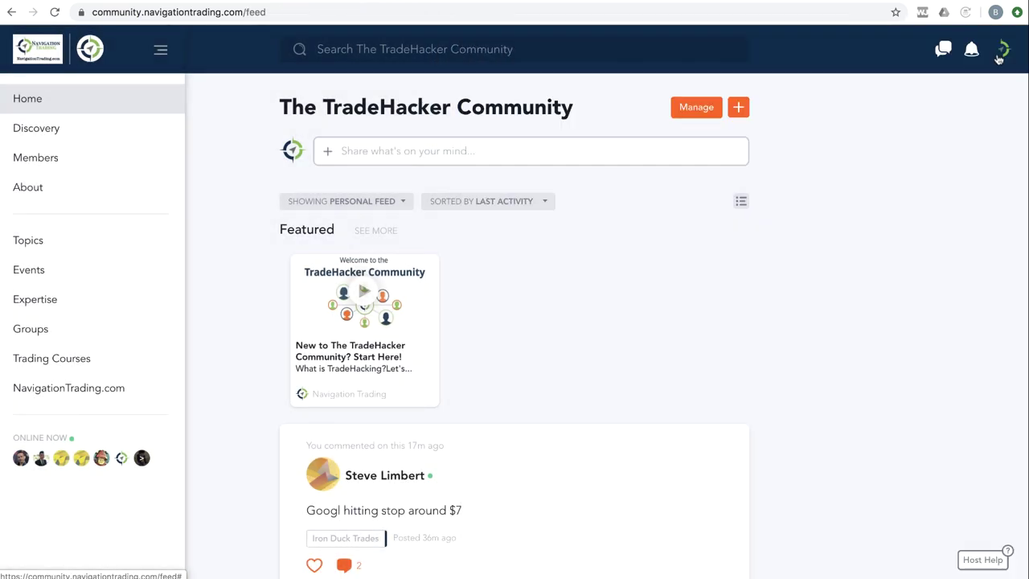